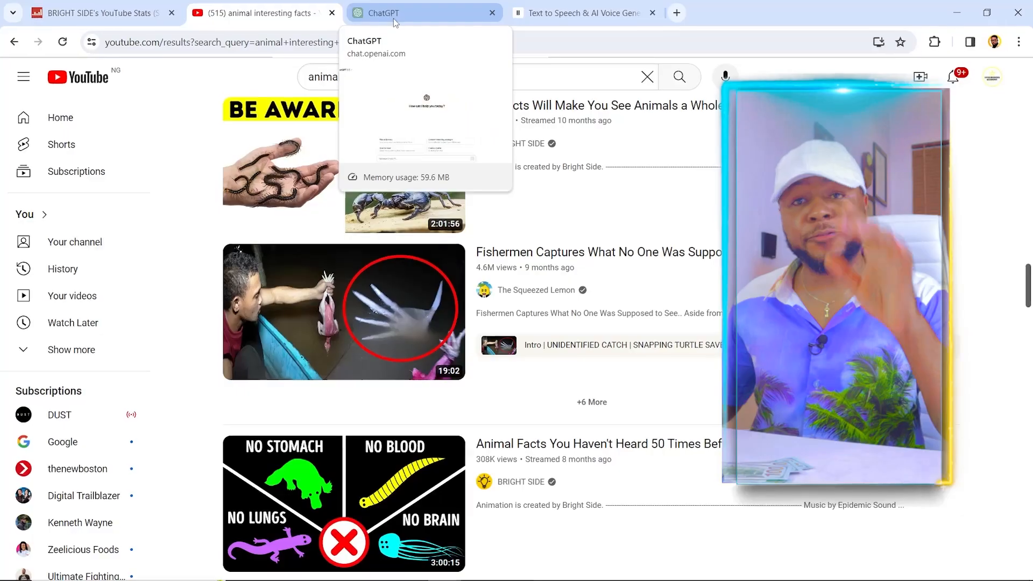
Switch to ChatGPT and submit the prompt "Give 50 names of interesting animals"
left_click(393, 16)
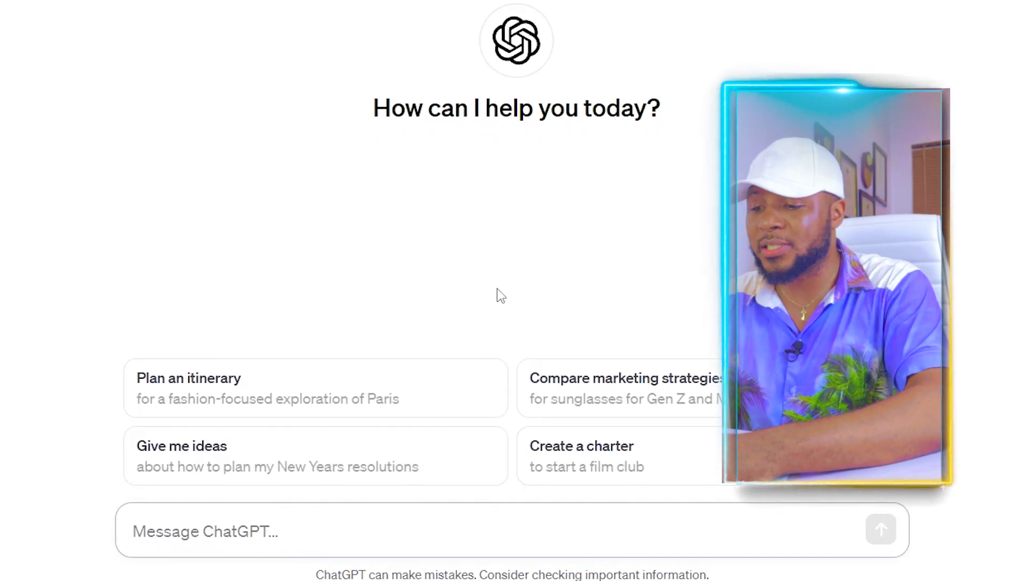
left_click(332, 534)
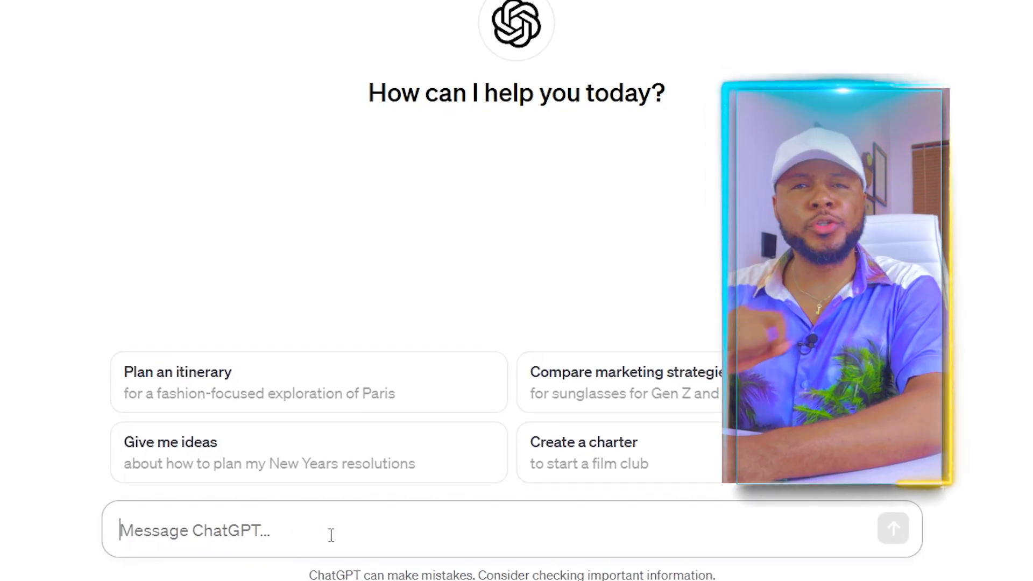
type("Give 50 names of interesting animals")
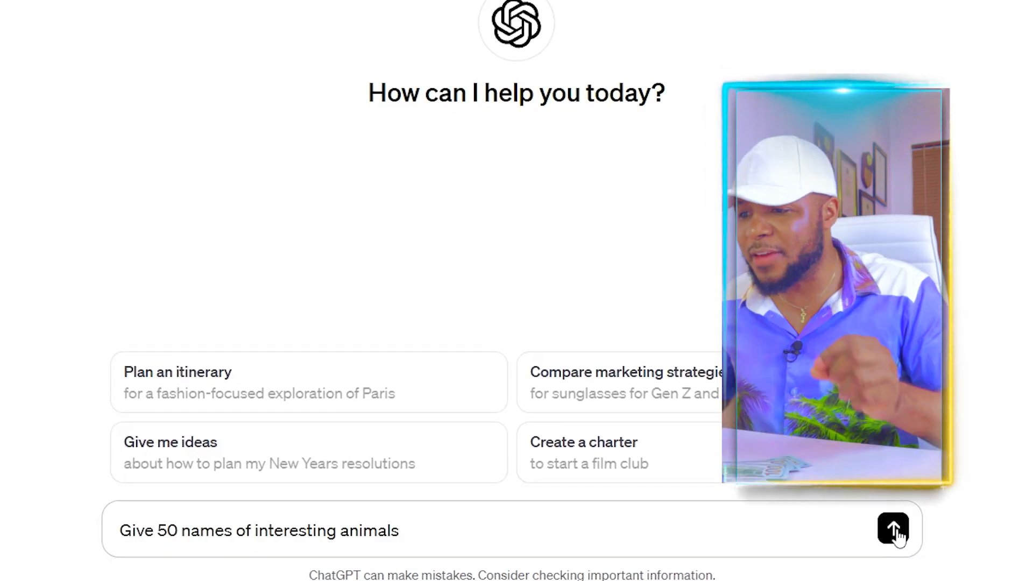
left_click(893, 529)
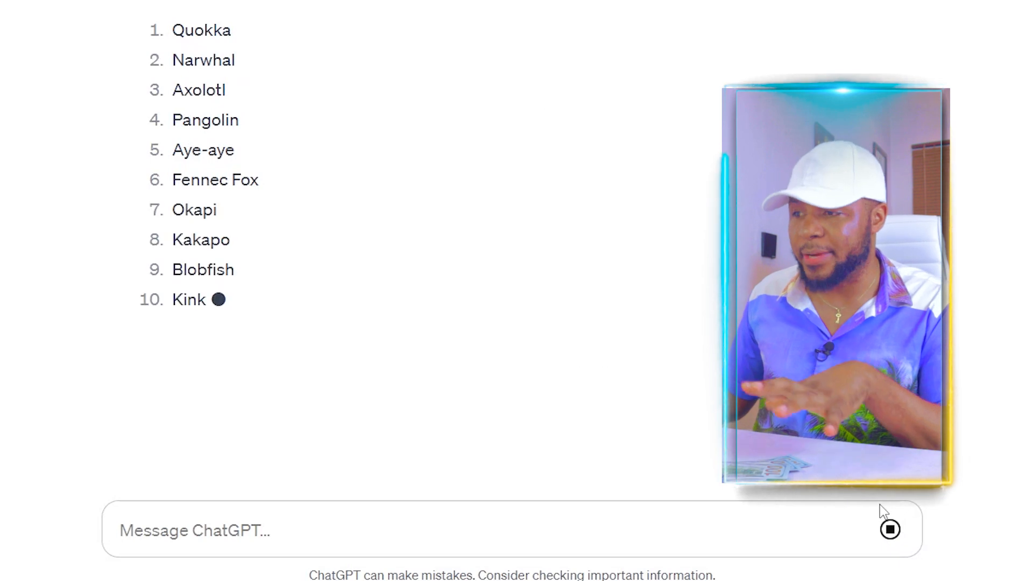
Pick Red Panda from the animal list and submit the prompt "write an easy containing 50-70 words with interesting facts about red panda"
scroll(376, 242, "down", 18)
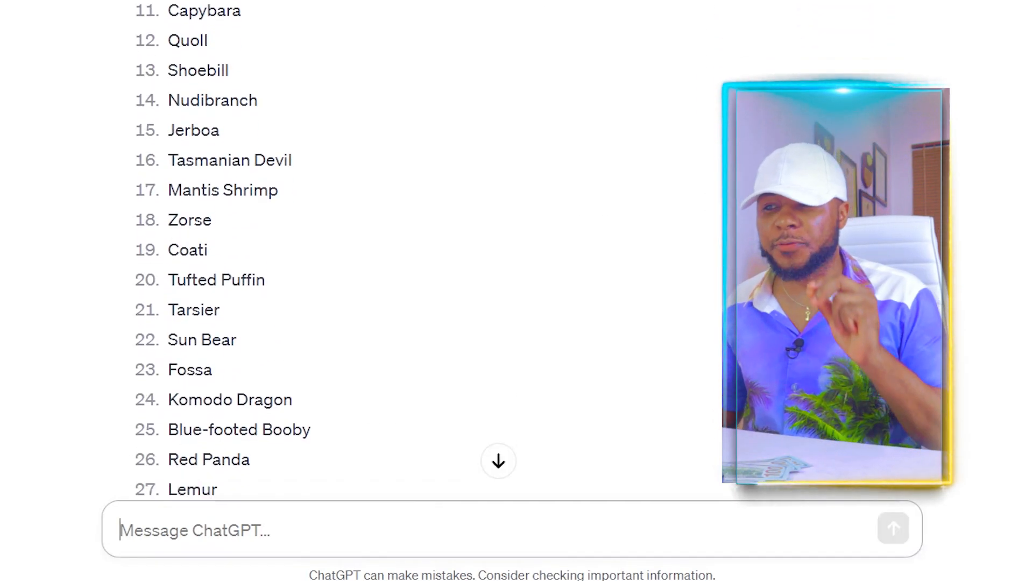
scroll(377, 242, "up", 18)
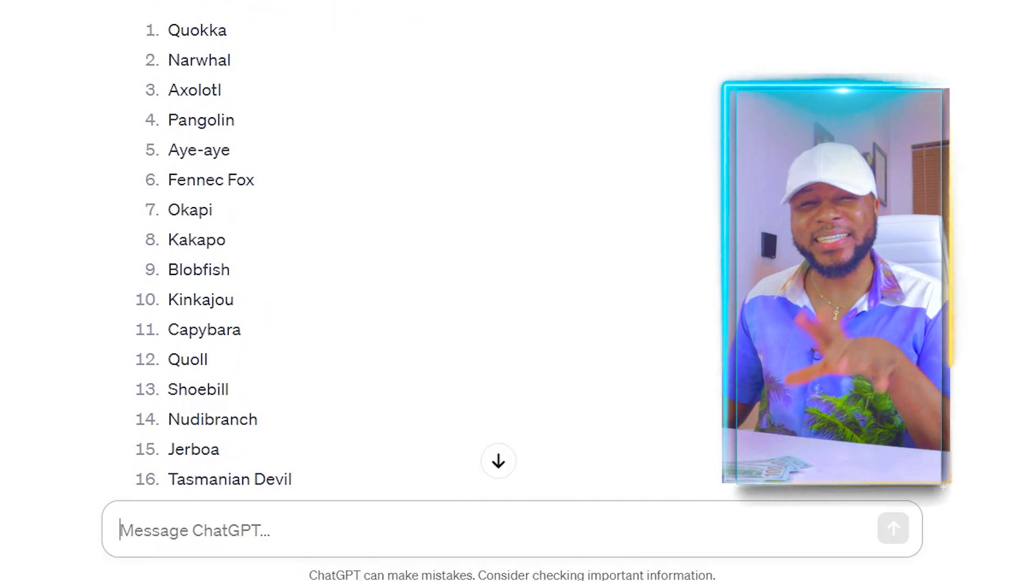
scroll(376, 242, "down", 10)
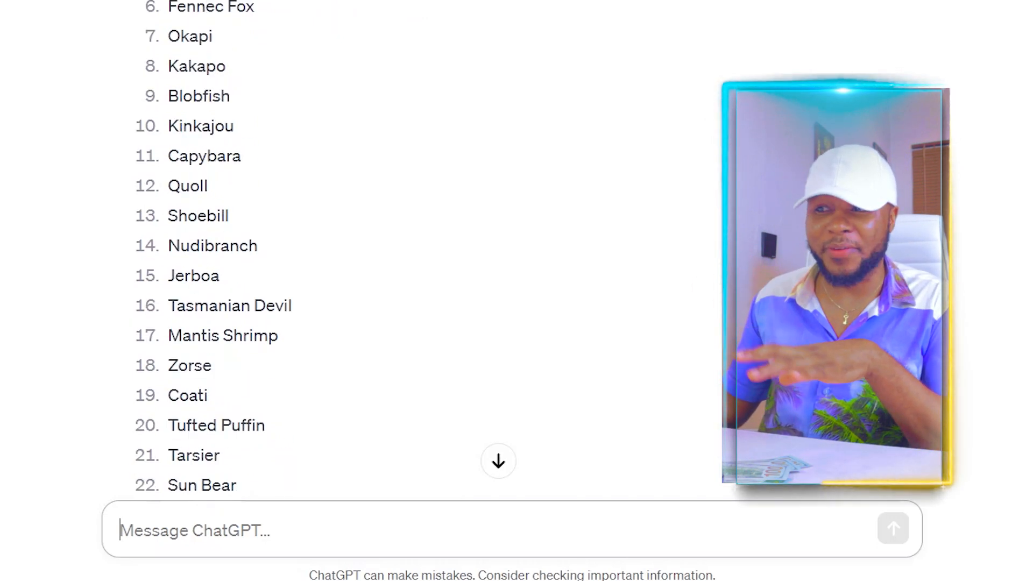
scroll(376, 242, "up", 7)
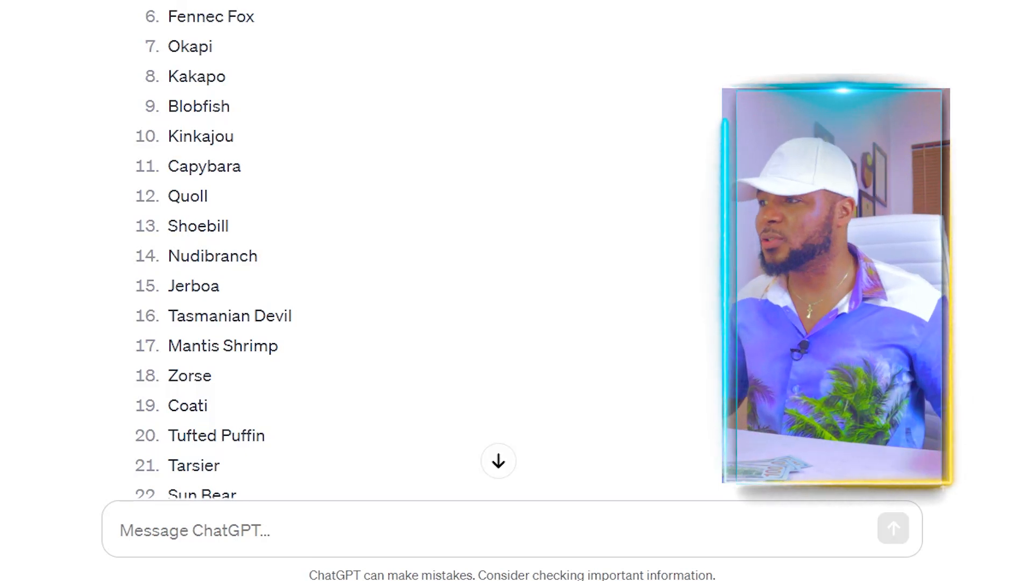
scroll(377, 242, "down", 10)
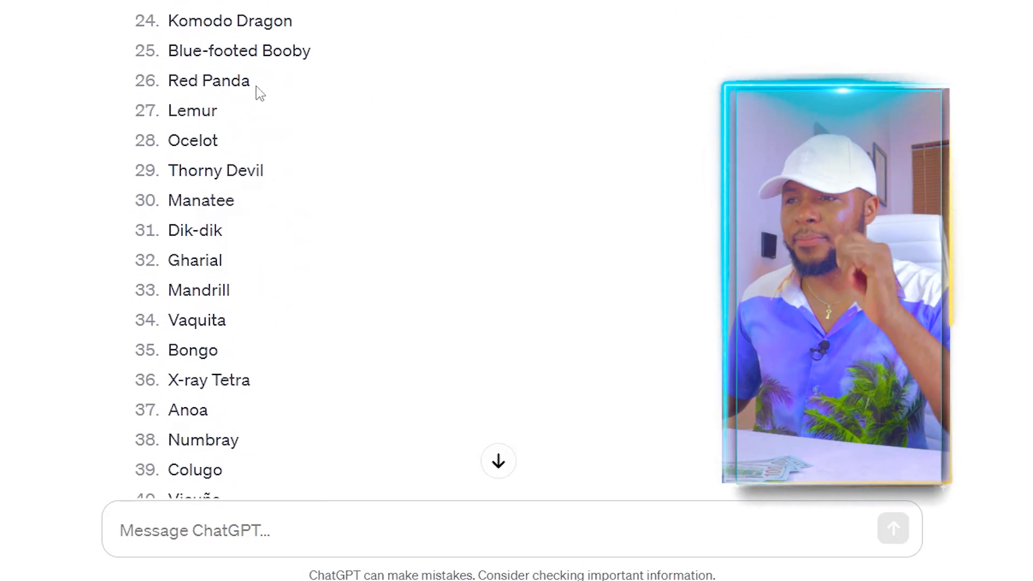
left_click_drag(230, 80, 163, 91)
left_click(288, 530)
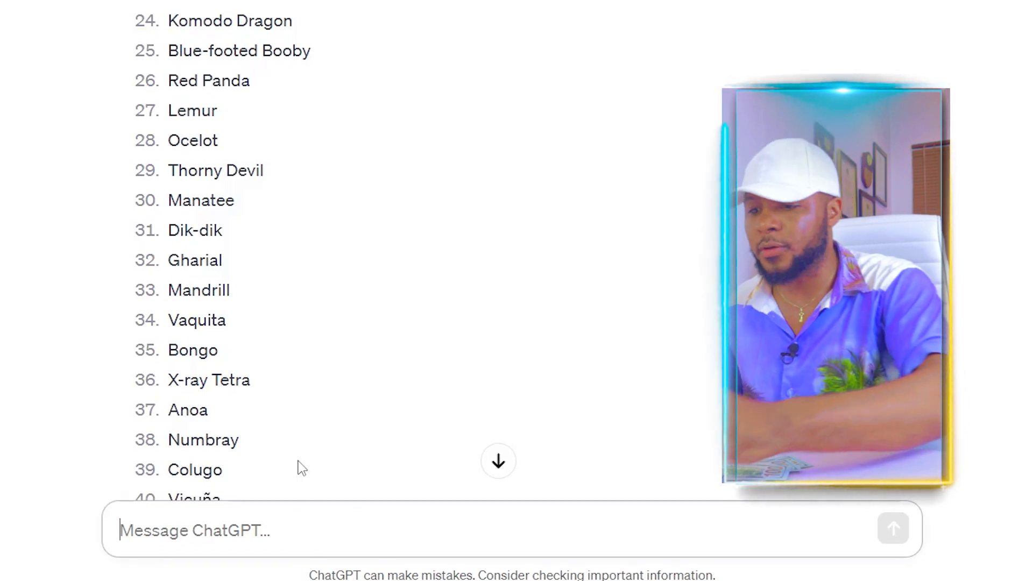
type("write an easy containing 50-70 words with interesting facts about red panda")
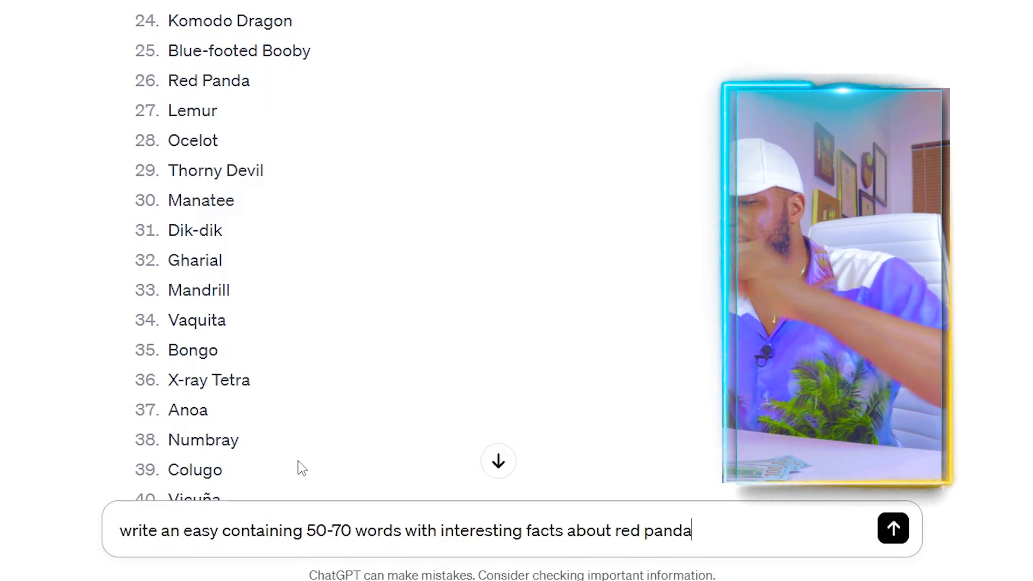
left_click(897, 538)
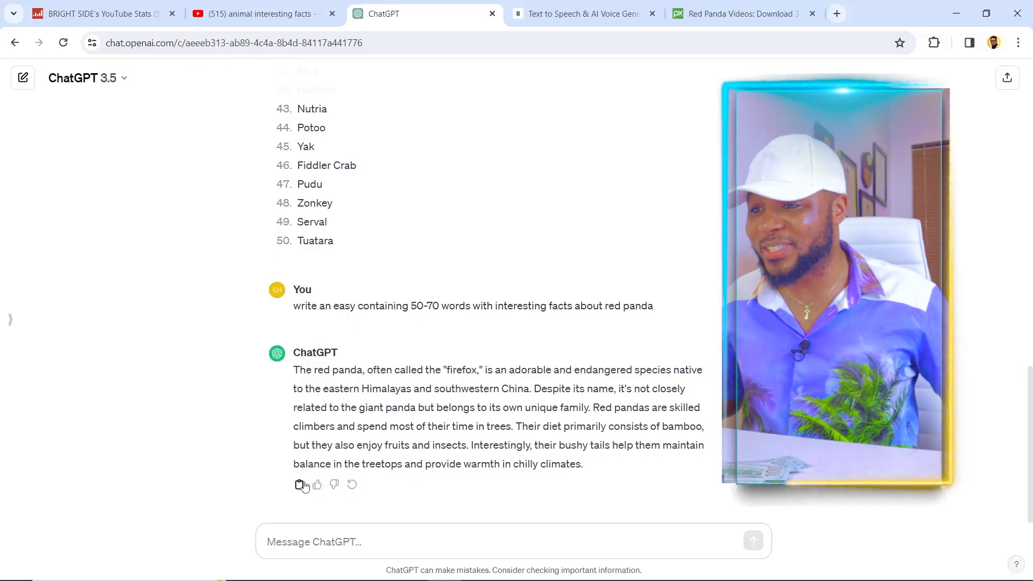
Switch to ElevenLabs, sign in to reach VoiceLab, and start a new voice with Voice Design
left_click(580, 12)
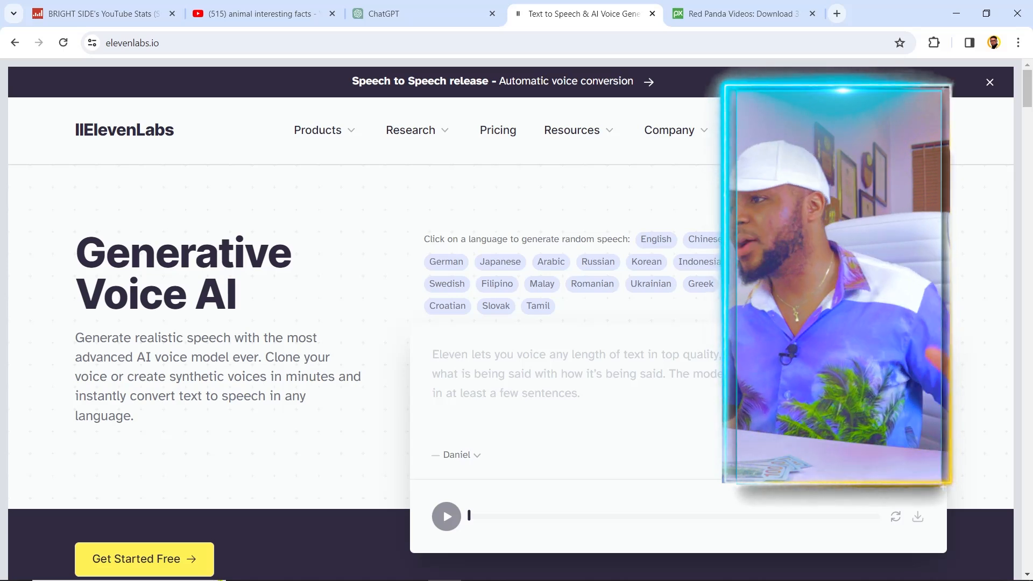
left_click(834, 130)
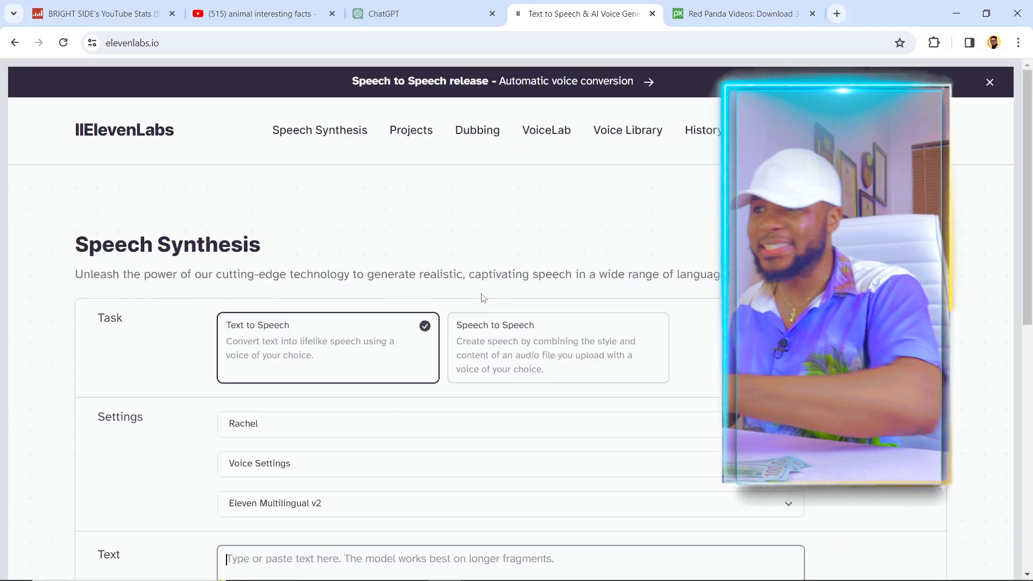
left_click(554, 131)
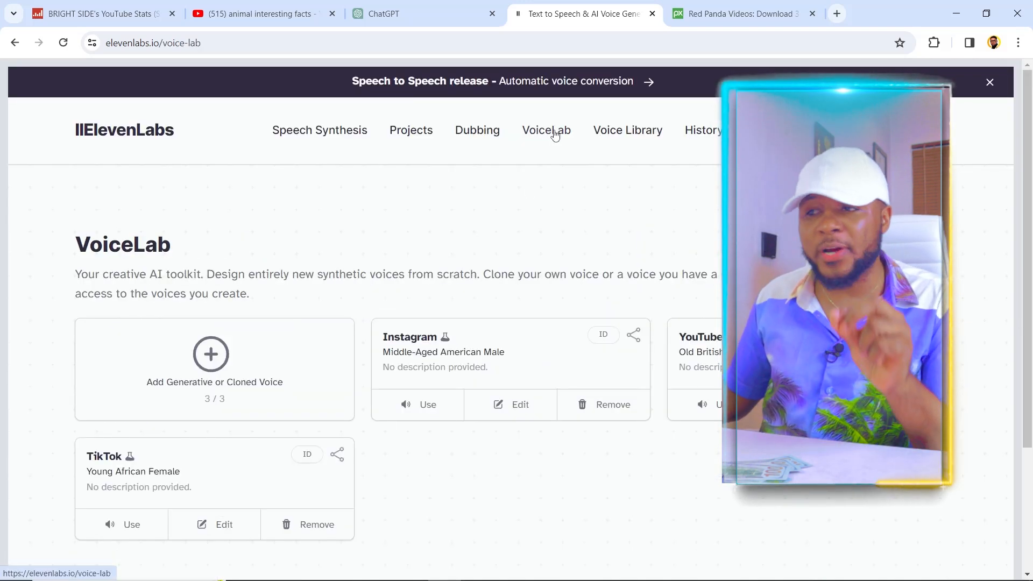
scroll(525, 307, "down", 1)
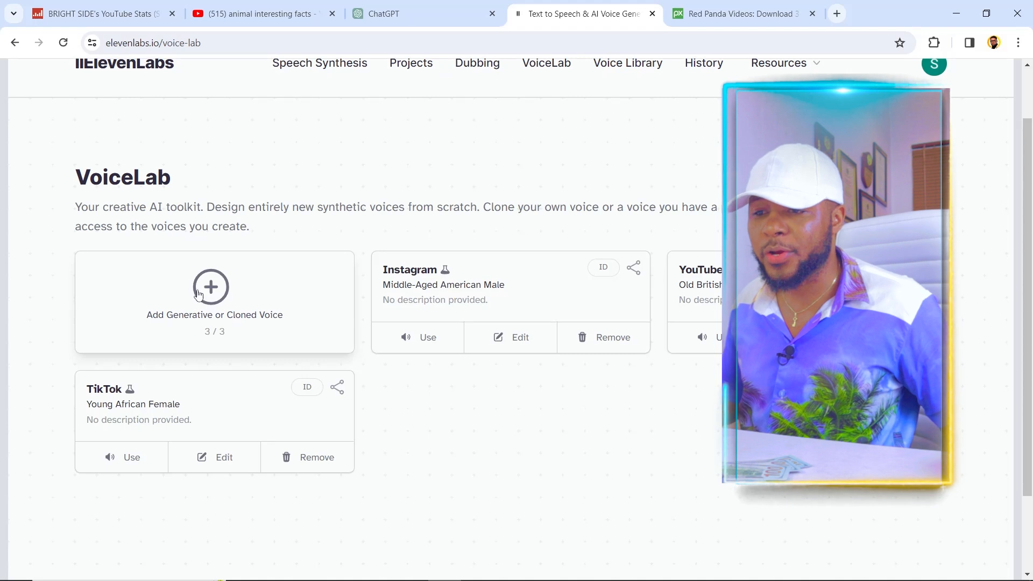
left_click(216, 293)
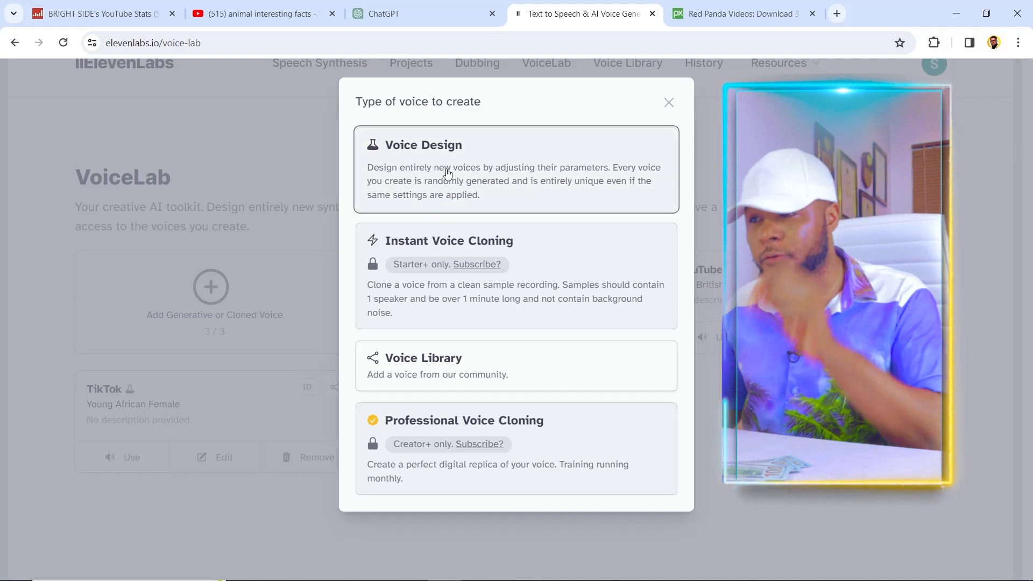
left_click(442, 173)
Replace the sample text in the voice generator with the copied red panda script
left_click(434, 426)
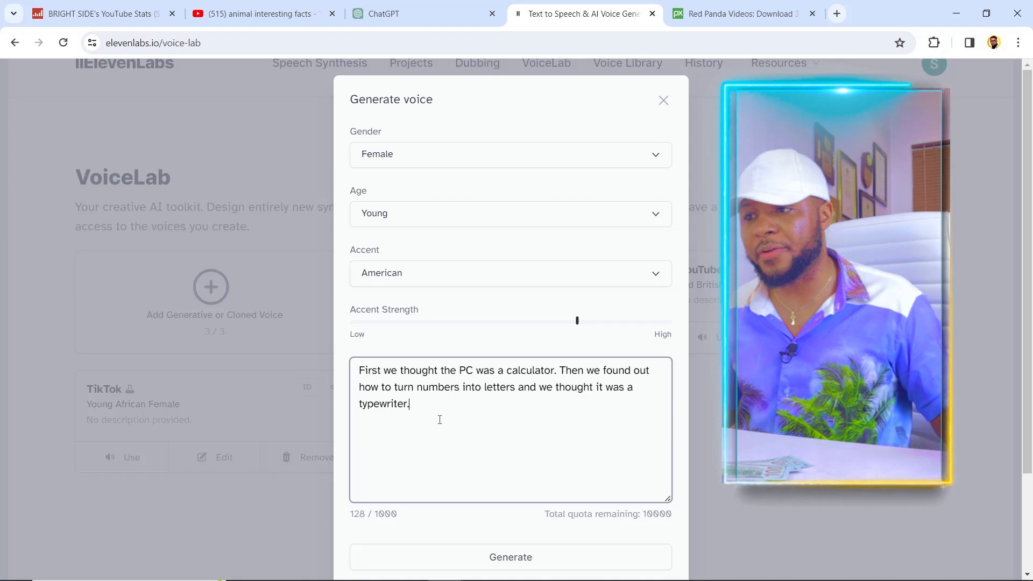
left_click_drag(440, 415, 346, 352)
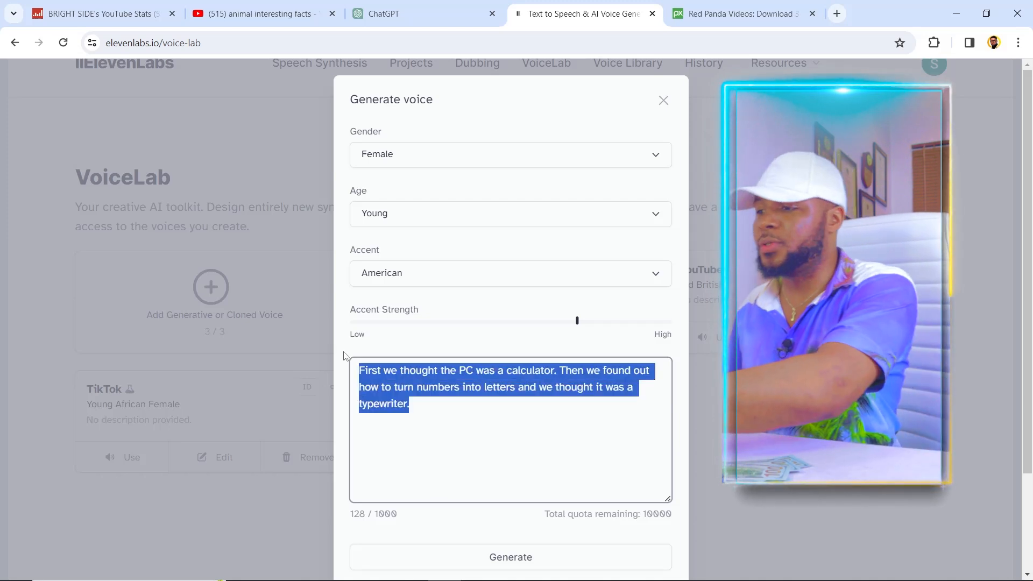
key("BackSpace")
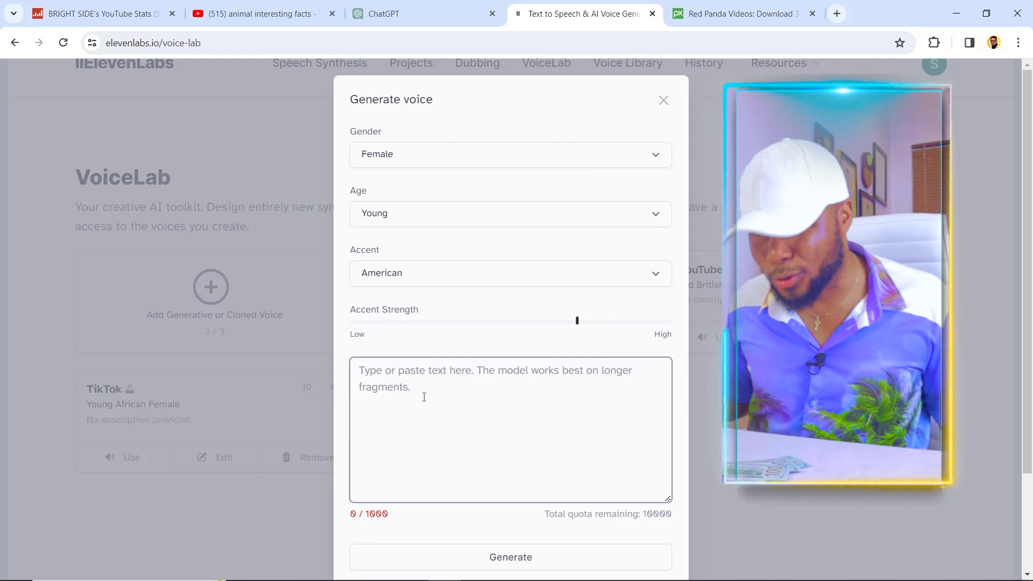
right_click(433, 406)
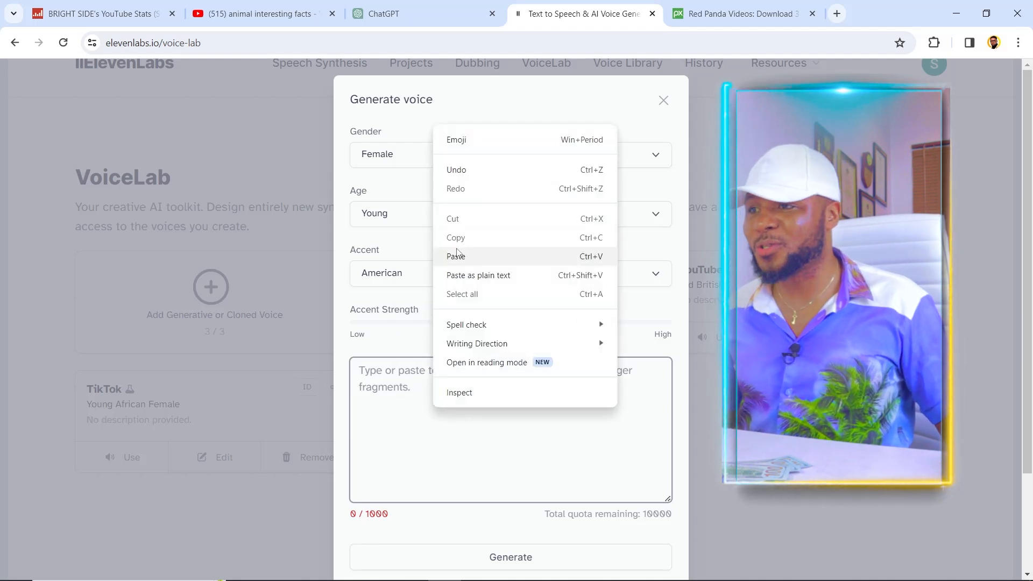
left_click(461, 257)
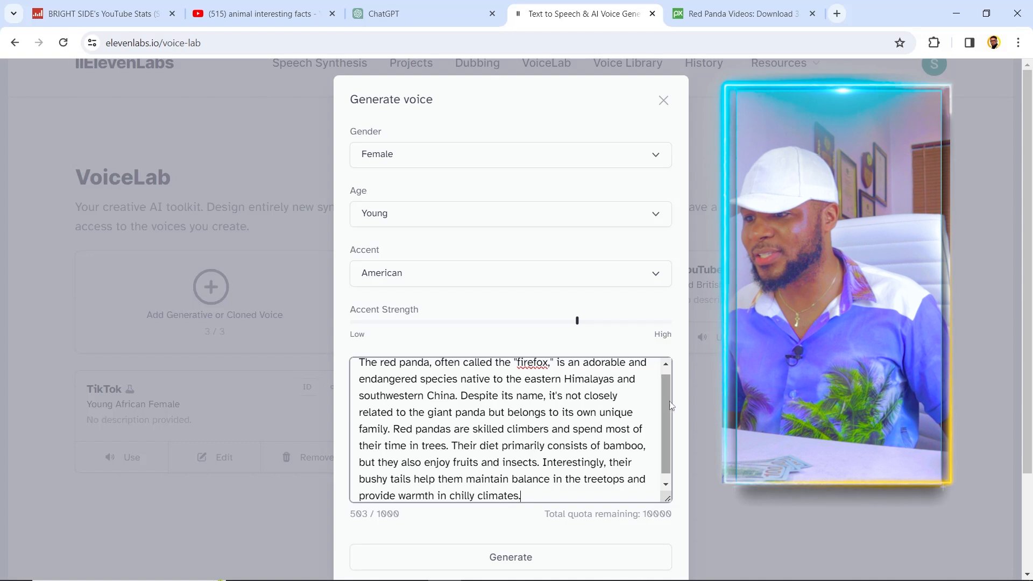
scroll(667, 422, "down", 1)
scroll(666, 480, "up", 1)
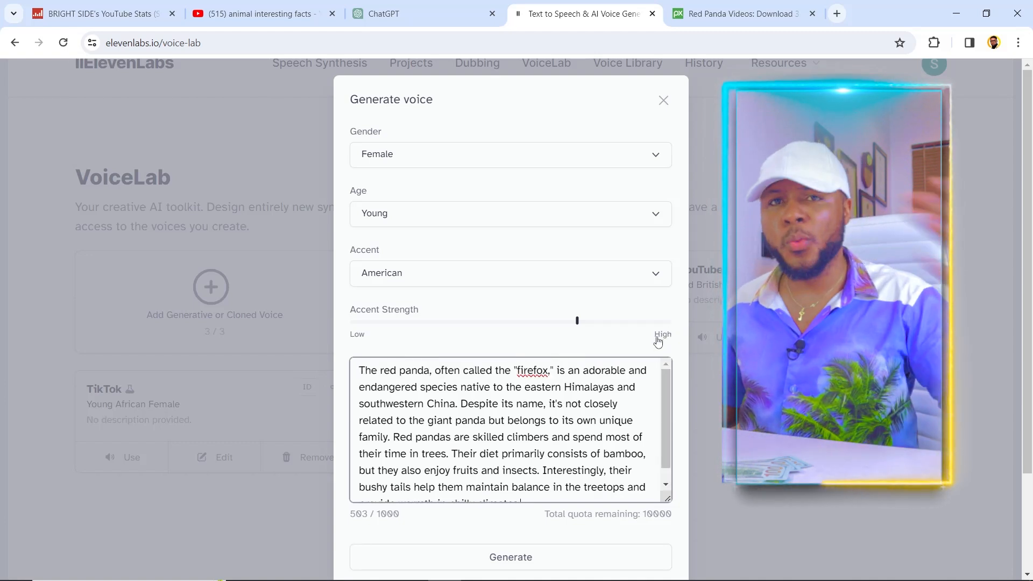
Set the voice to Male and Middle Aged, keep the American accent, and generate the speech
left_click(422, 161)
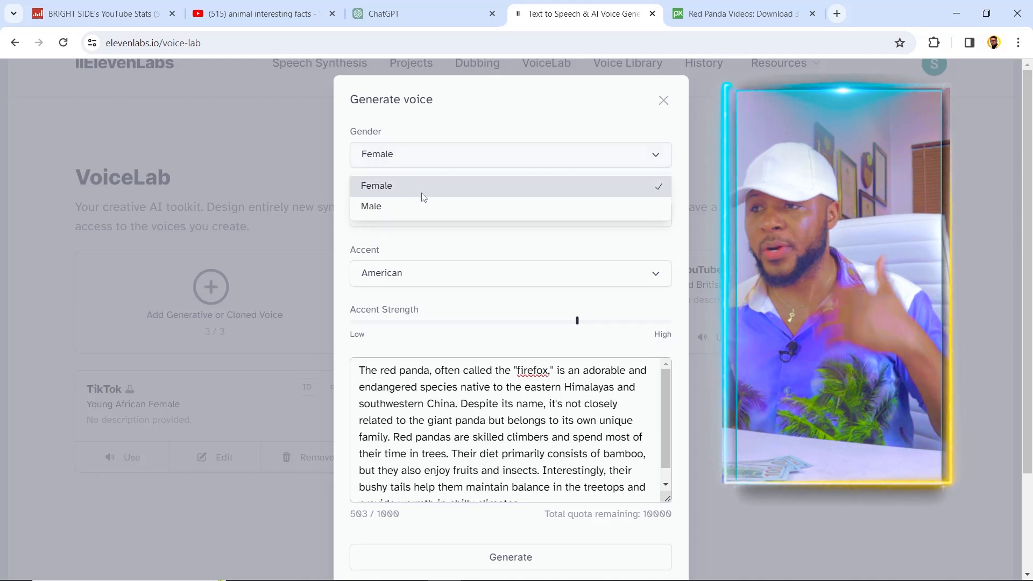
left_click(424, 210)
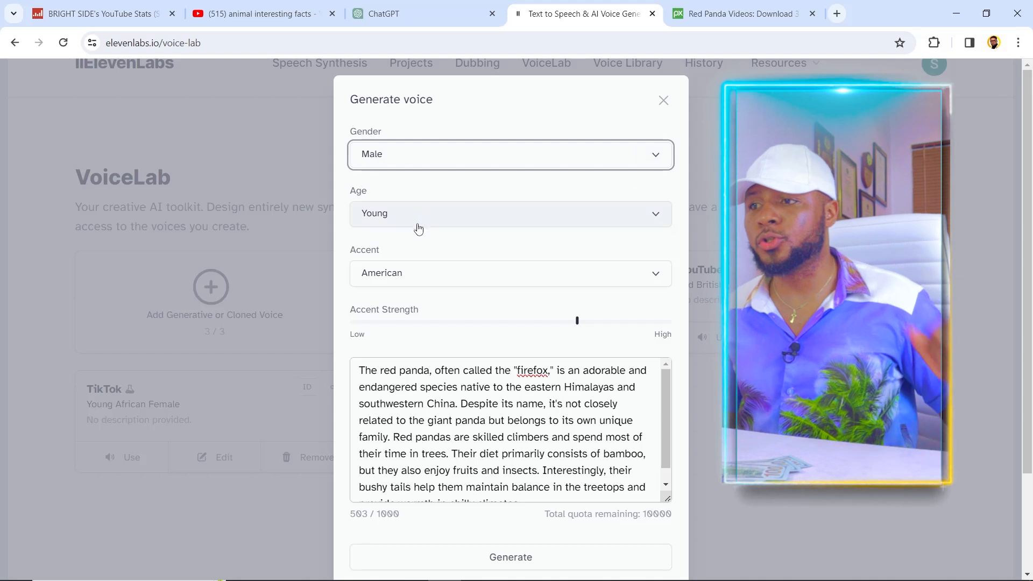
left_click(421, 226)
left_click(414, 265)
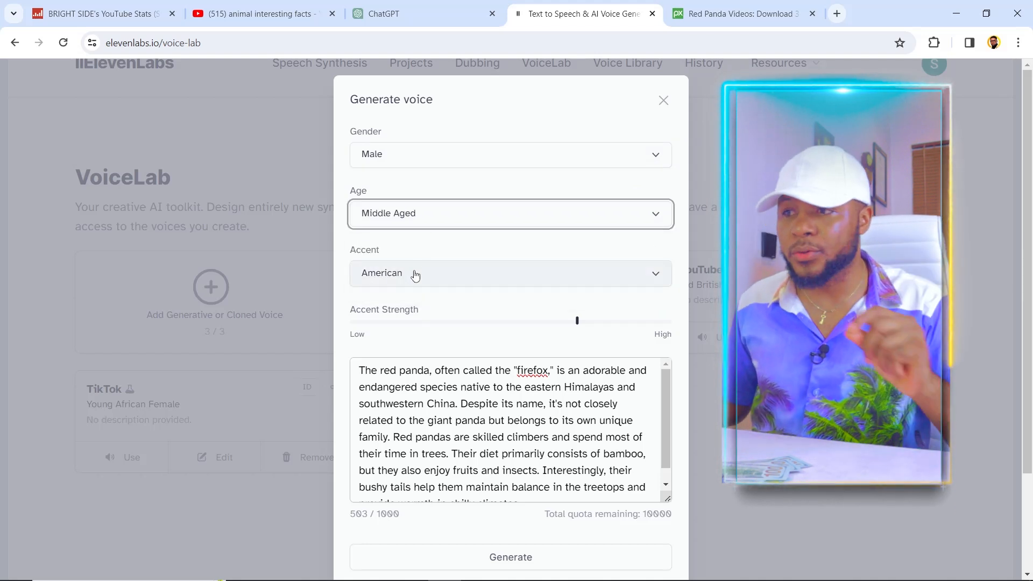
left_click(433, 272)
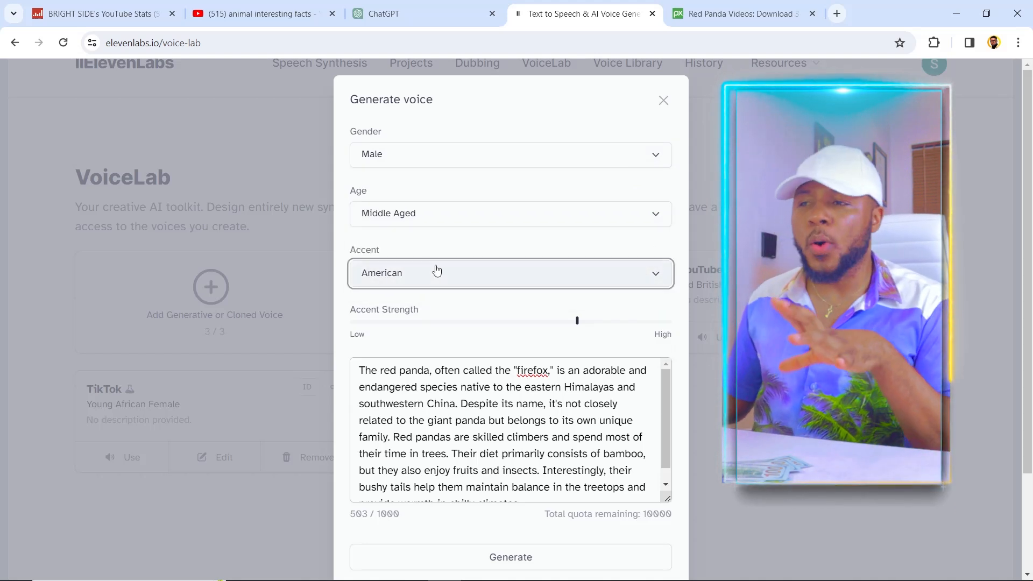
left_click(436, 269)
left_click(435, 269)
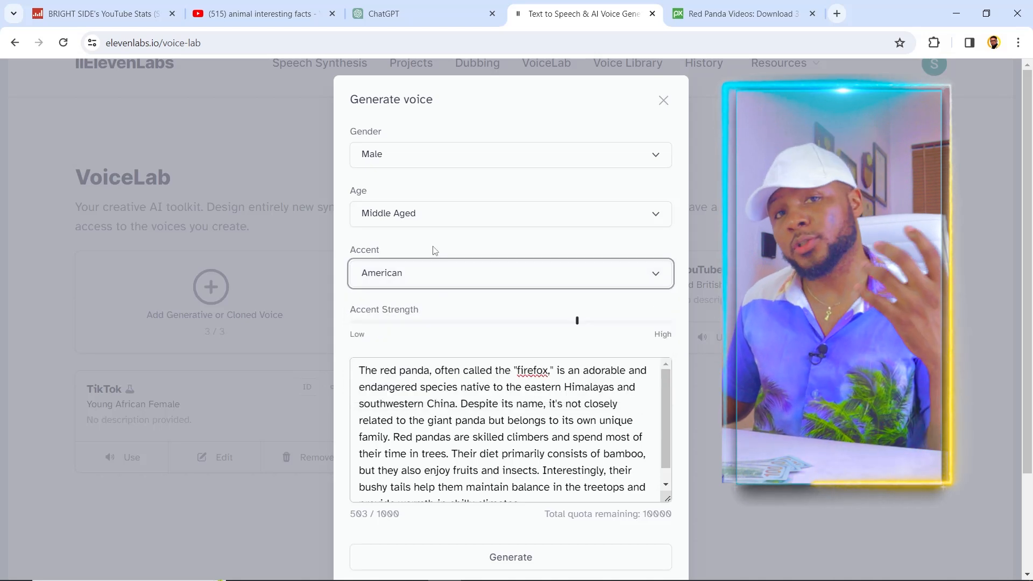
left_click(436, 273)
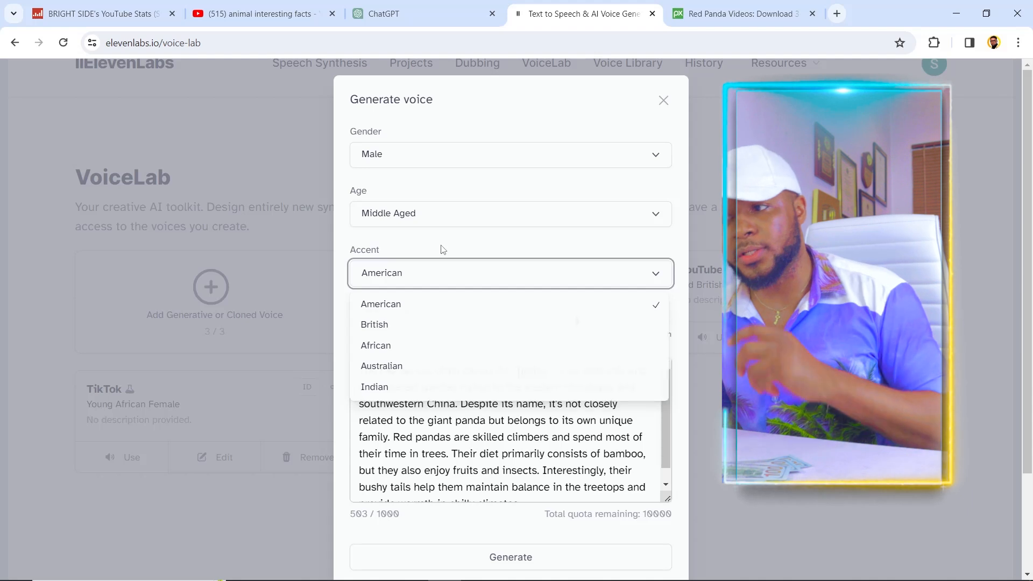
left_click(439, 256)
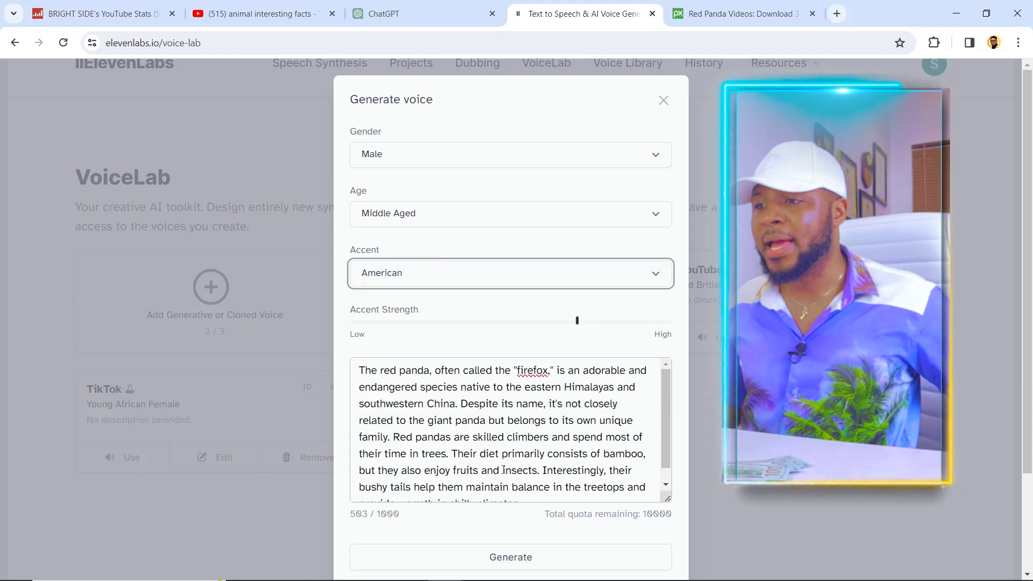
scroll(409, 455, "down", 1)
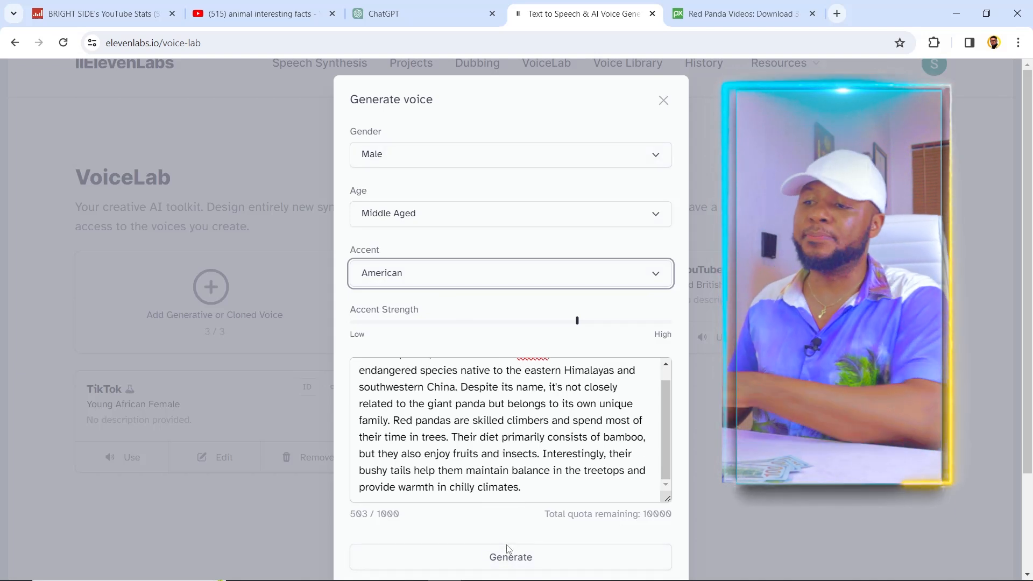
left_click(514, 557)
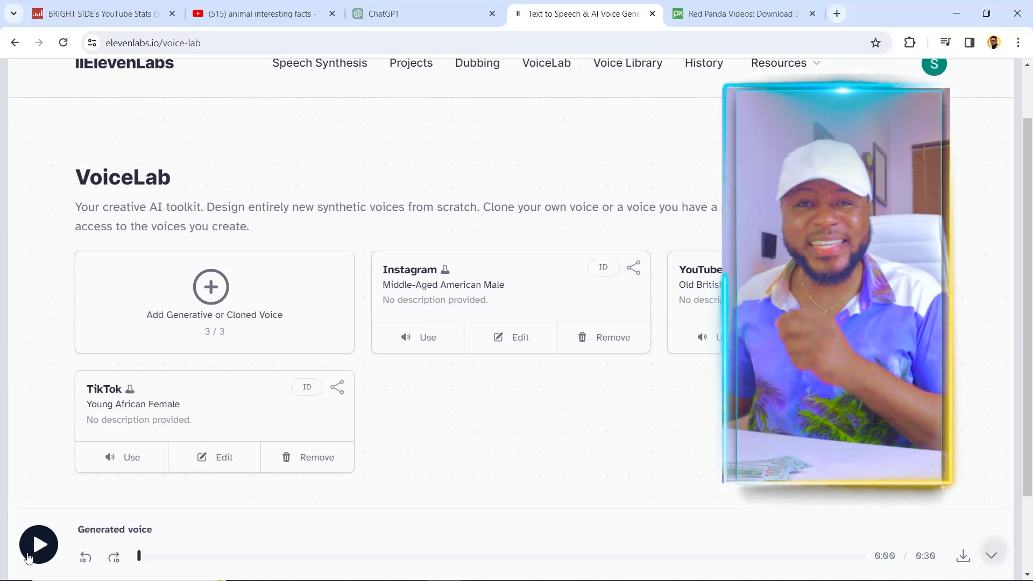
Play part of the generated voice as a preview, pause it, and download the audio
left_click(33, 544)
scroll(33, 543, "down", 2)
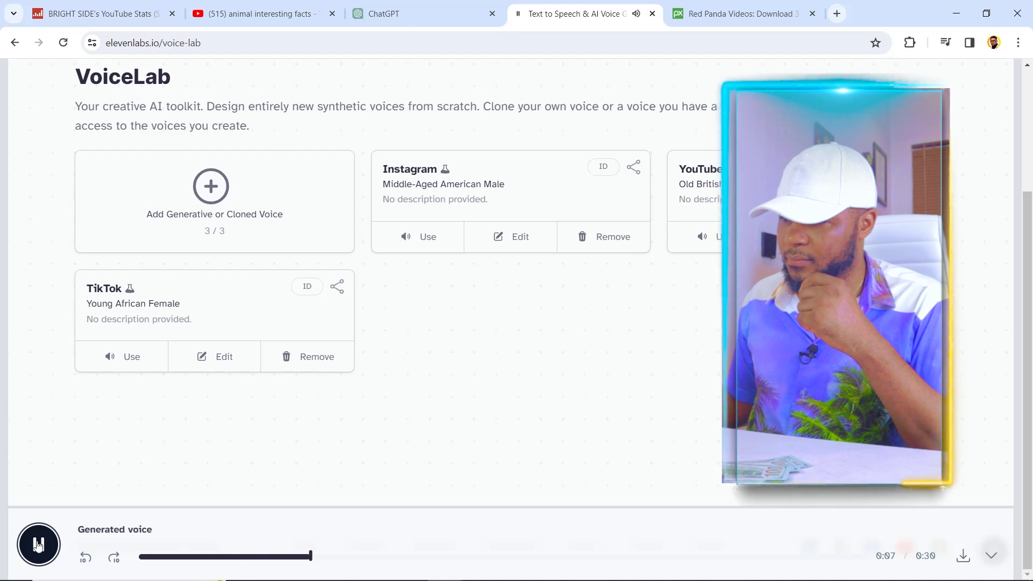
left_click(37, 545)
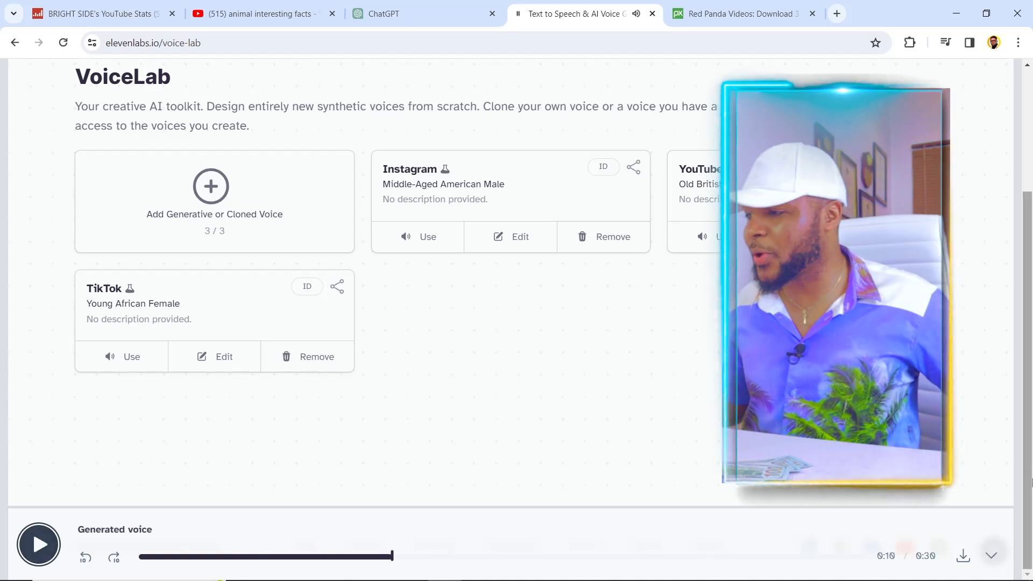
left_click(963, 557)
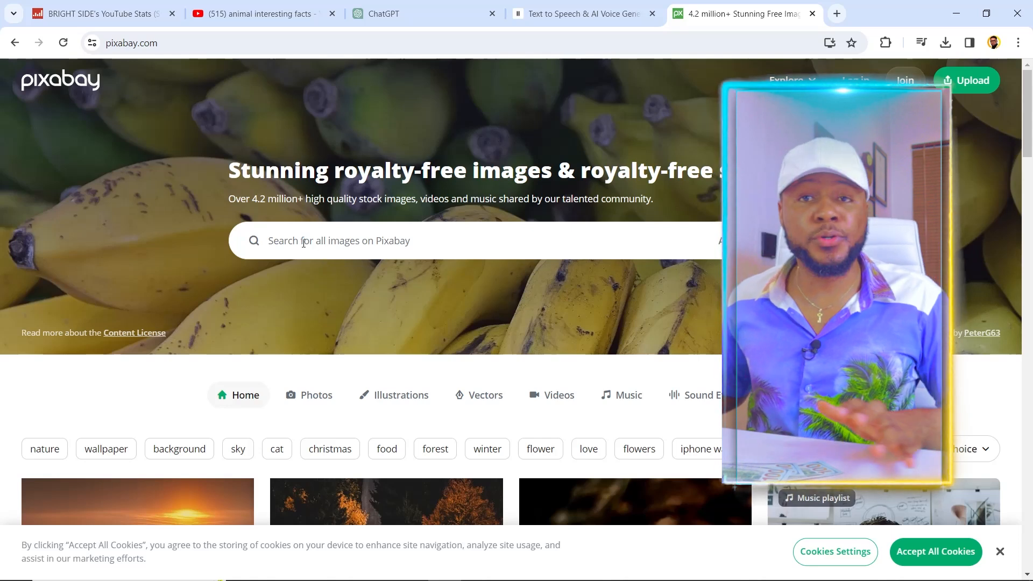
Switch to Pixabay and search the stock library for "Red Panda"
left_click(296, 240)
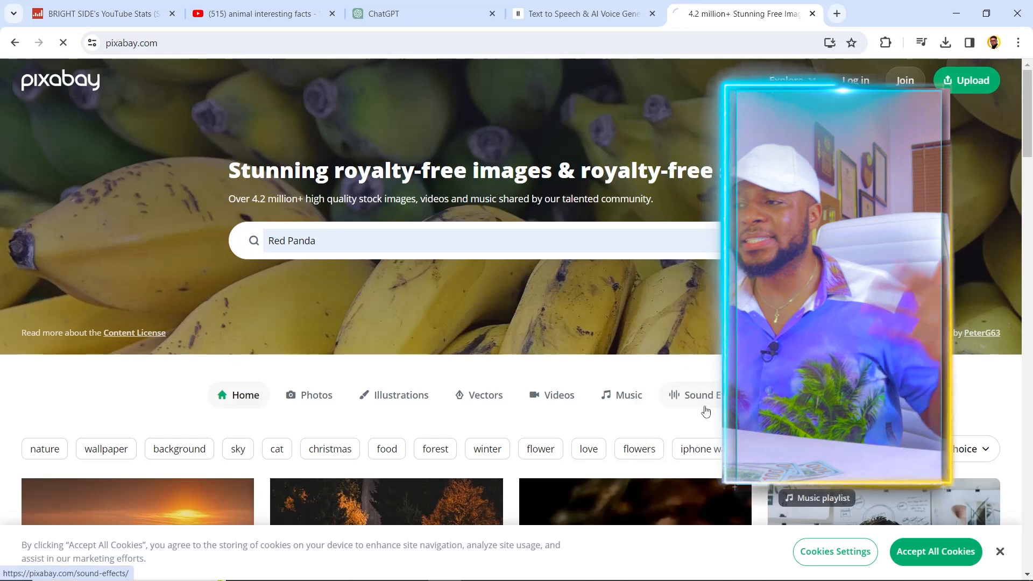
Find the royalty-free video of the red panda on a mossy log and download it at 1920×1080
scroll(350, 323, "down", 7)
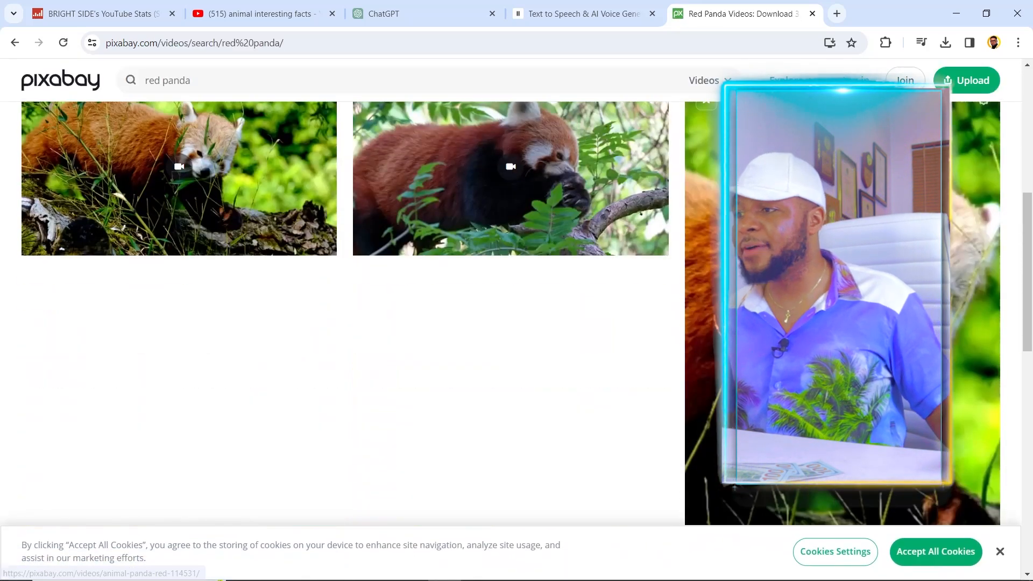
scroll(383, 257, "up", 5)
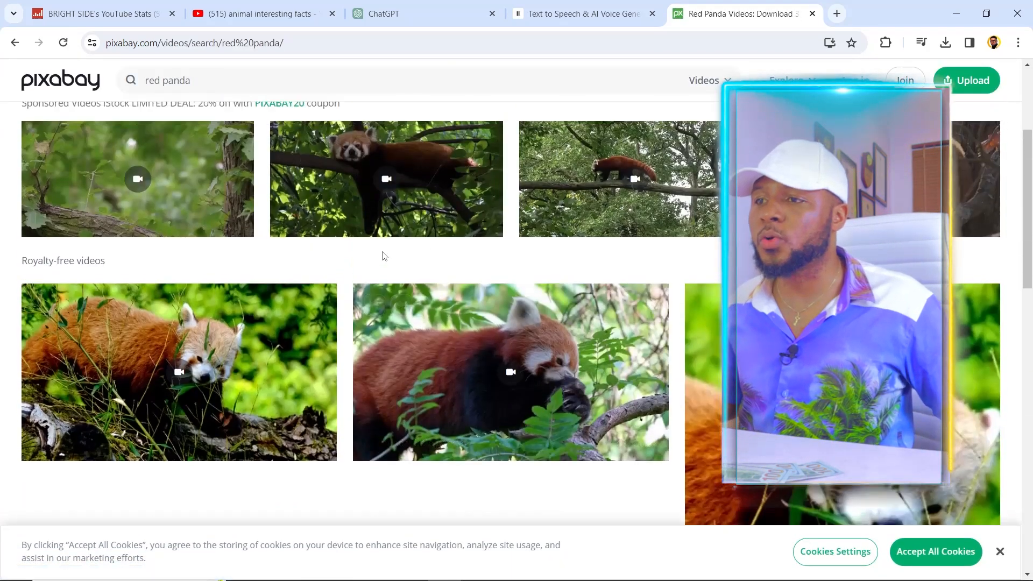
scroll(383, 256, "up", 4)
scroll(544, 286, "down", 4)
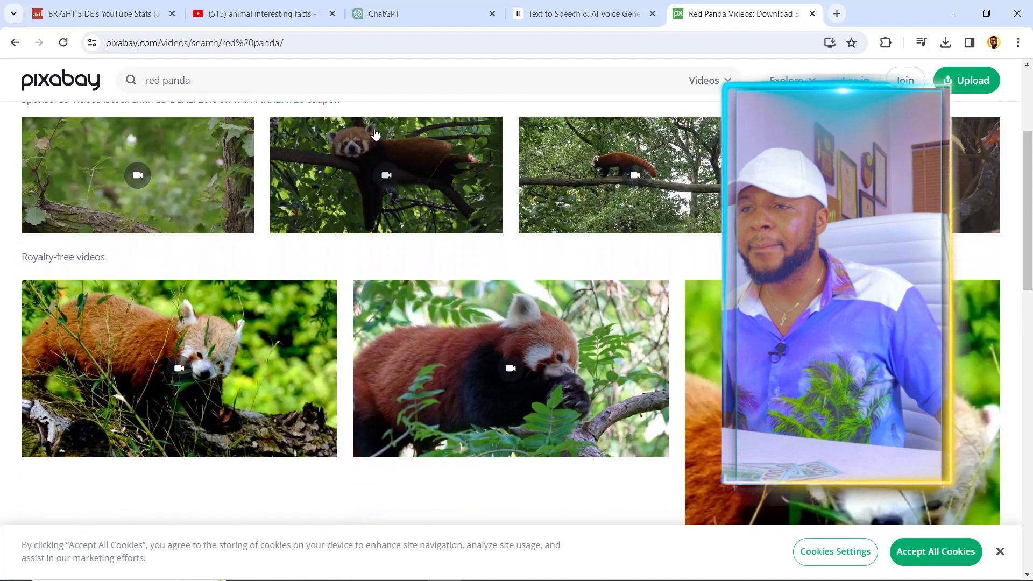
right_click(169, 162)
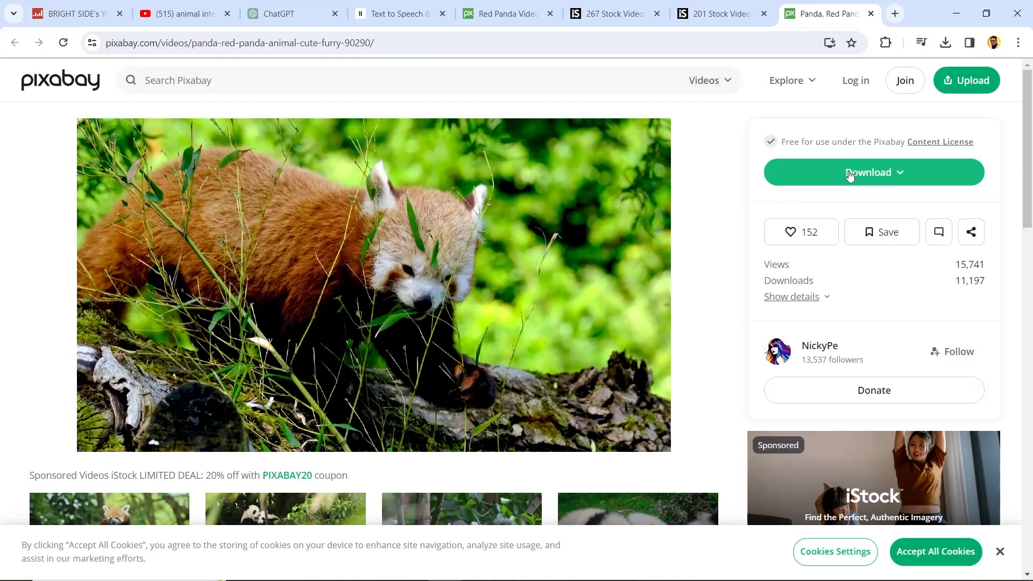
left_click(819, 177)
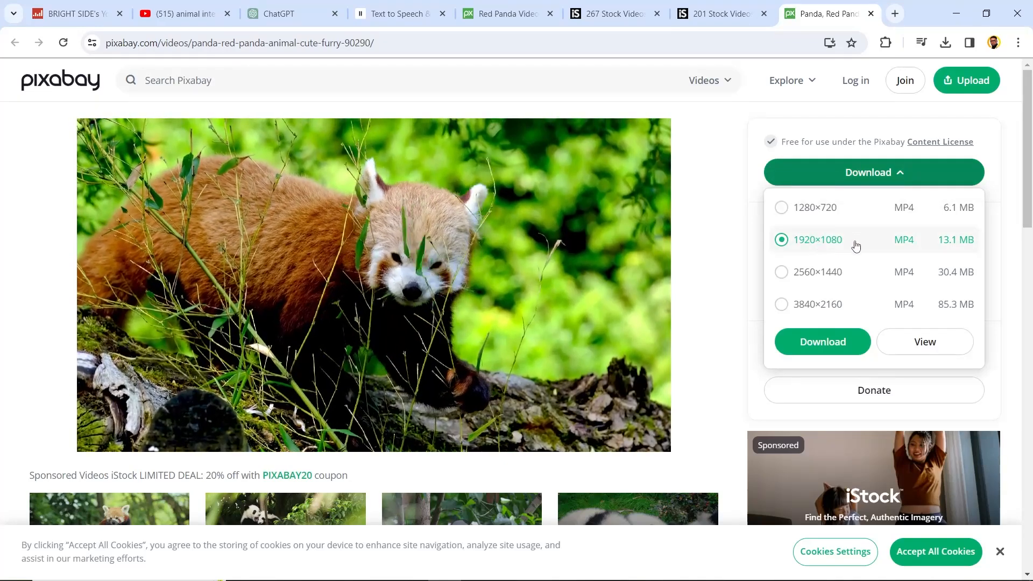
left_click(822, 342)
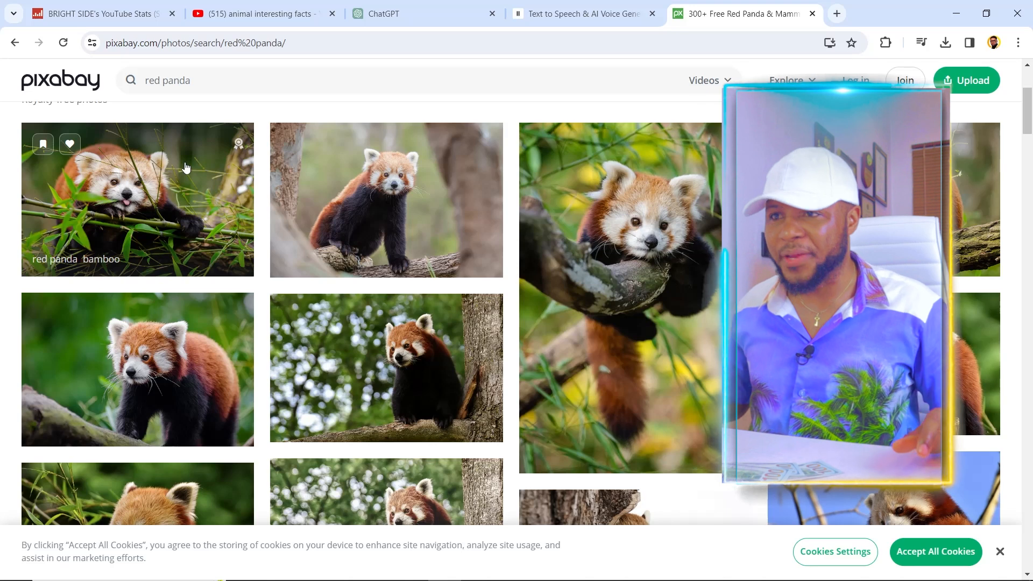
Open the photo of the red panda resting on bamboo and download it in the 1920-pixel-wide size
scroll(212, 166, "up", 3)
scroll(340, 157, "down", 3)
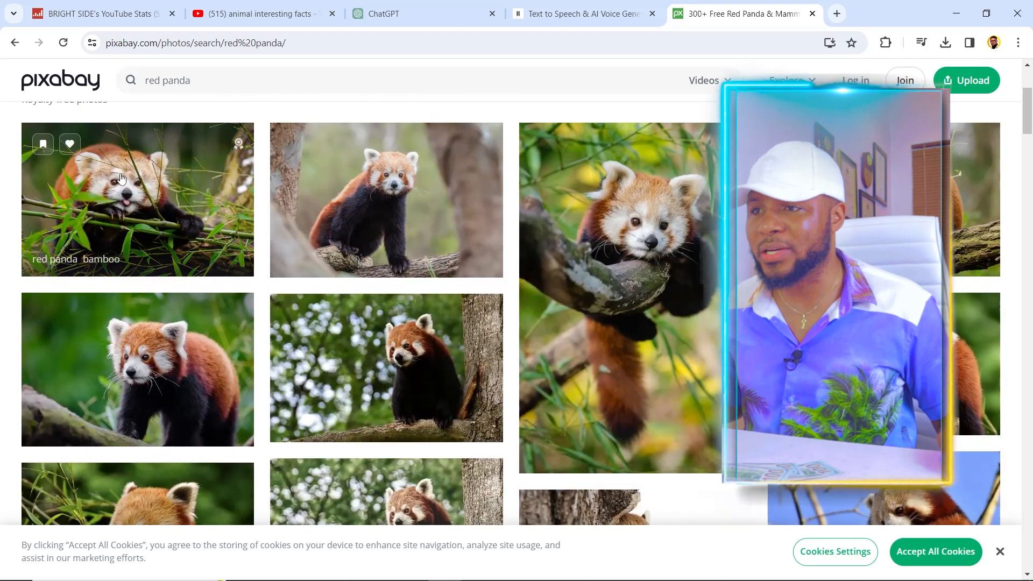
left_click(173, 205)
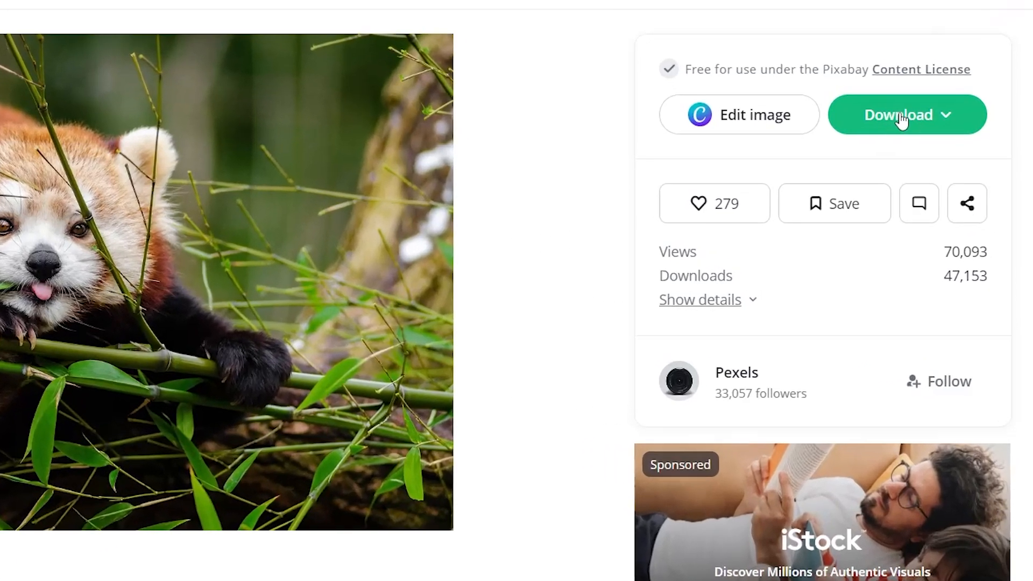
left_click(929, 173)
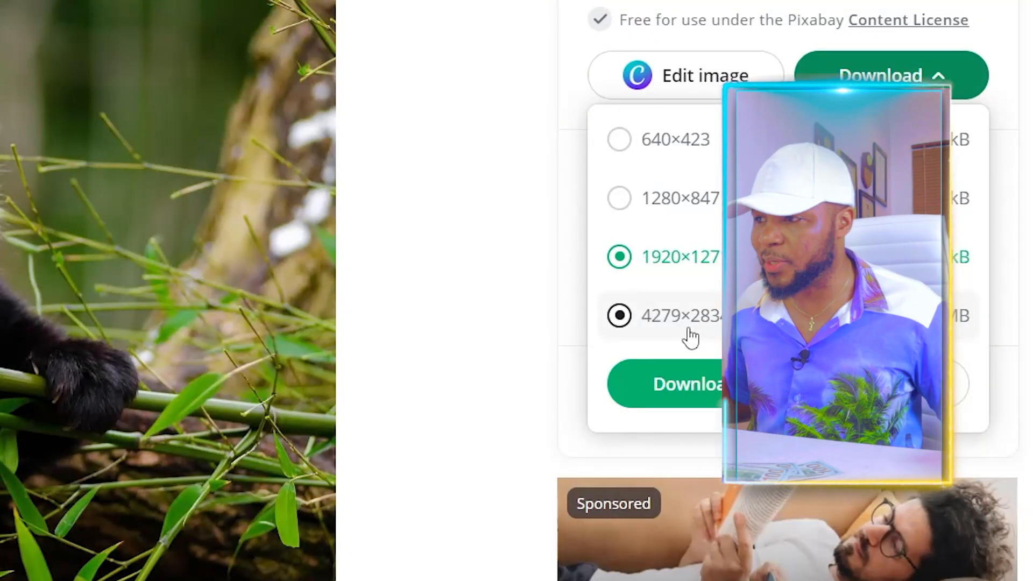
left_click(679, 383)
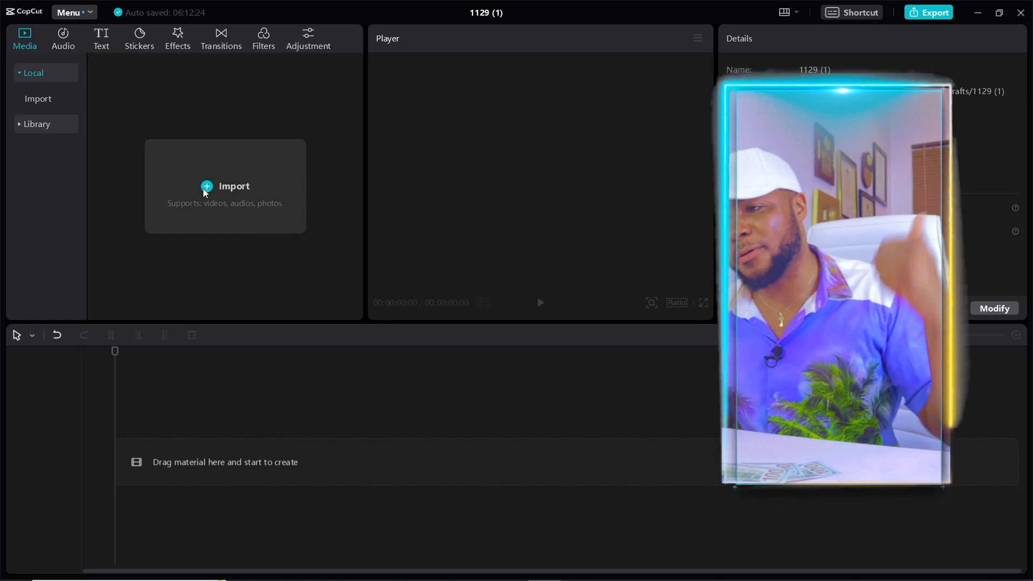
Switch to CapCut and place the imported red panda videos and photo in sequence on the timeline, with the ElevenLabs voiceover underneath
left_click_drag(227, 135, 111, 475)
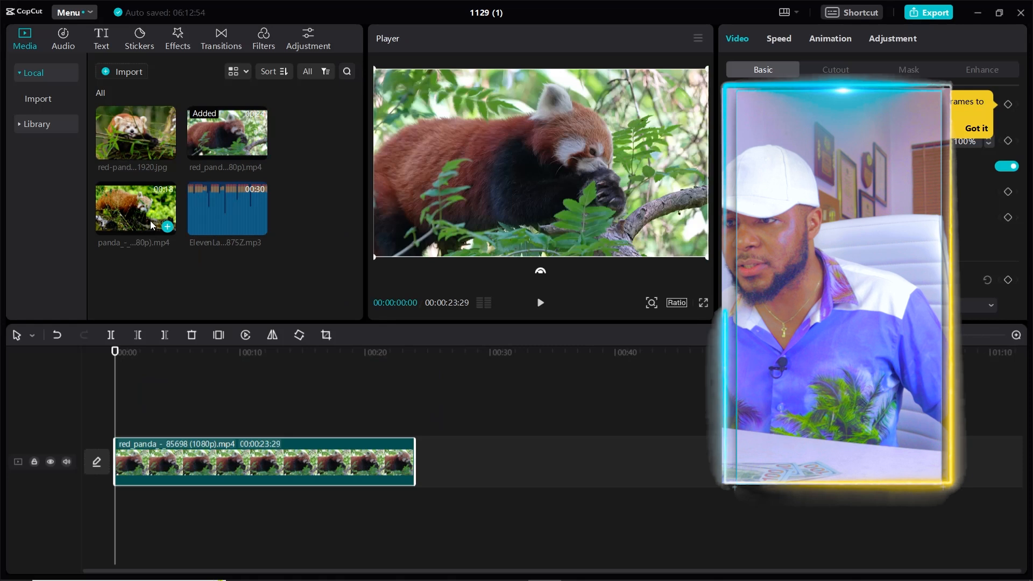
left_click_drag(142, 209, 422, 470)
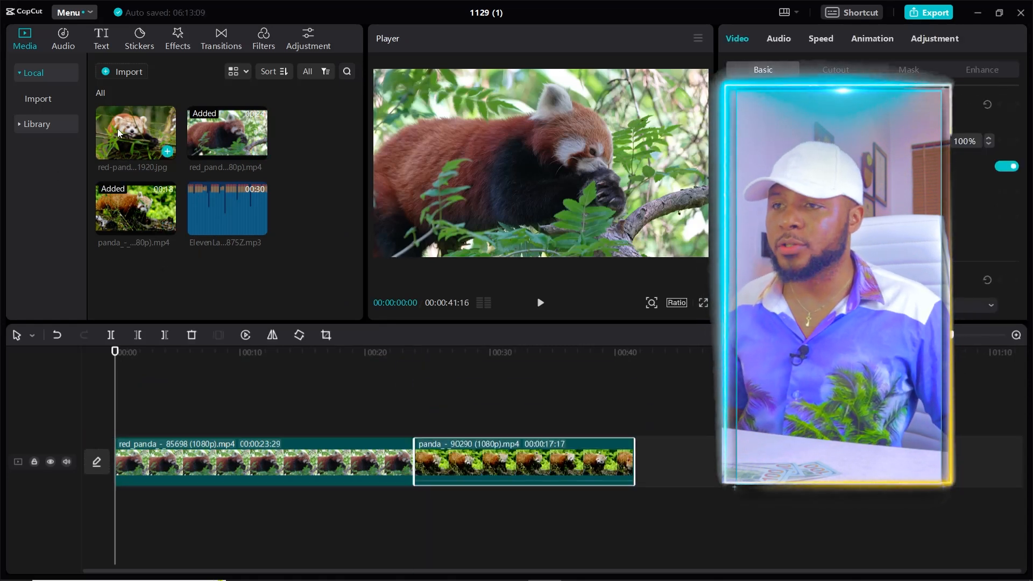
left_click_drag(132, 132, 666, 353)
left_click_drag(643, 468, 635, 470)
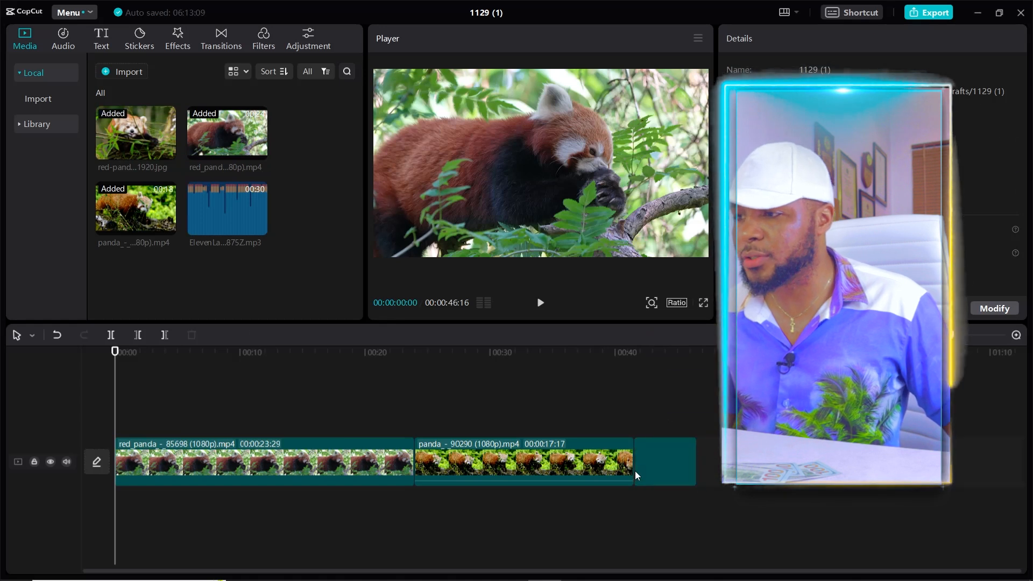
left_click_drag(233, 211, 101, 496)
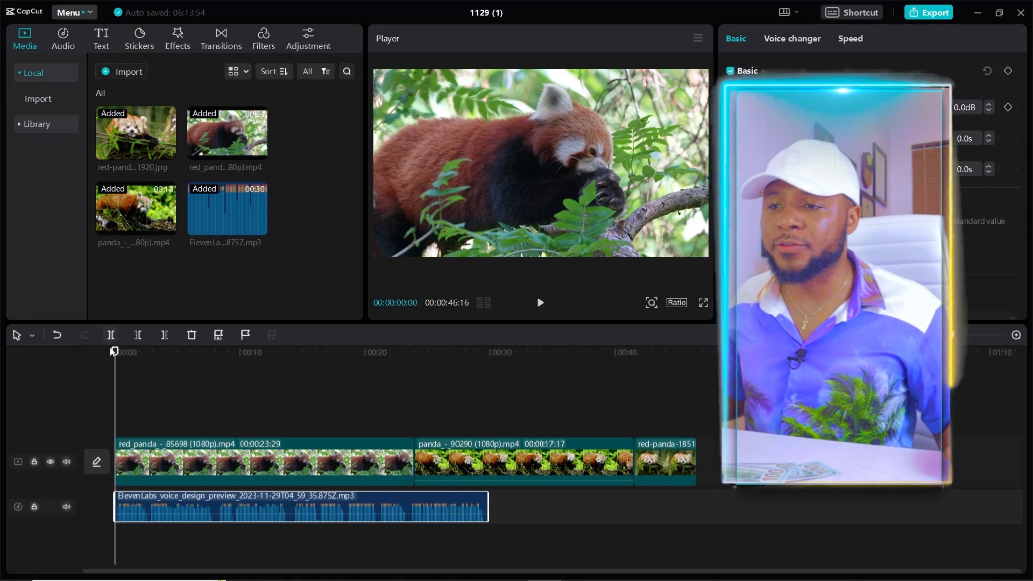
Split the first video at about 7 s and the second at about 11 s, moving each remainder to the end of the timeline
left_click_drag(114, 353, 204, 351)
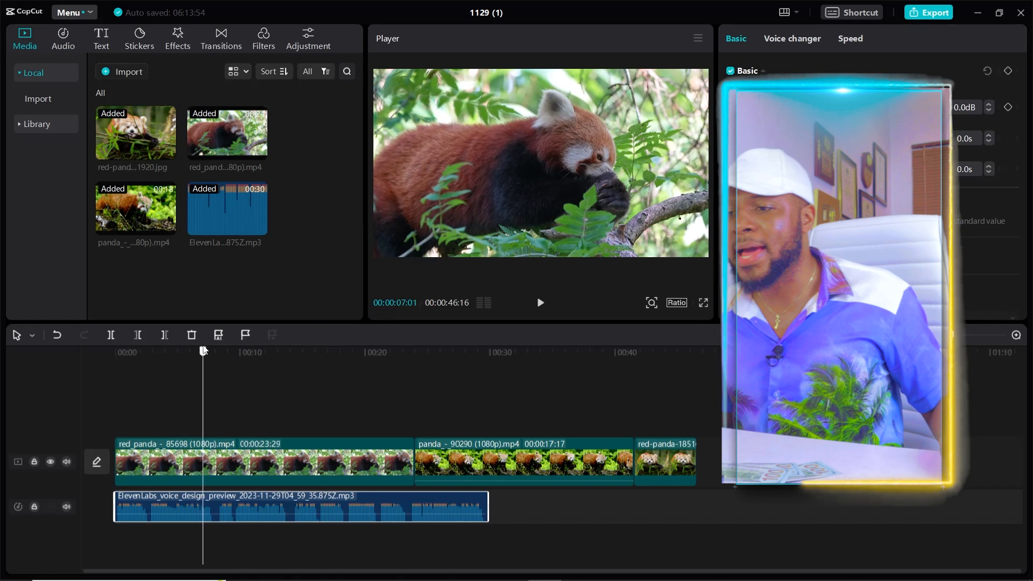
left_click(112, 335)
left_click_drag(220, 449, 500, 444)
left_click_drag(197, 354, 248, 359)
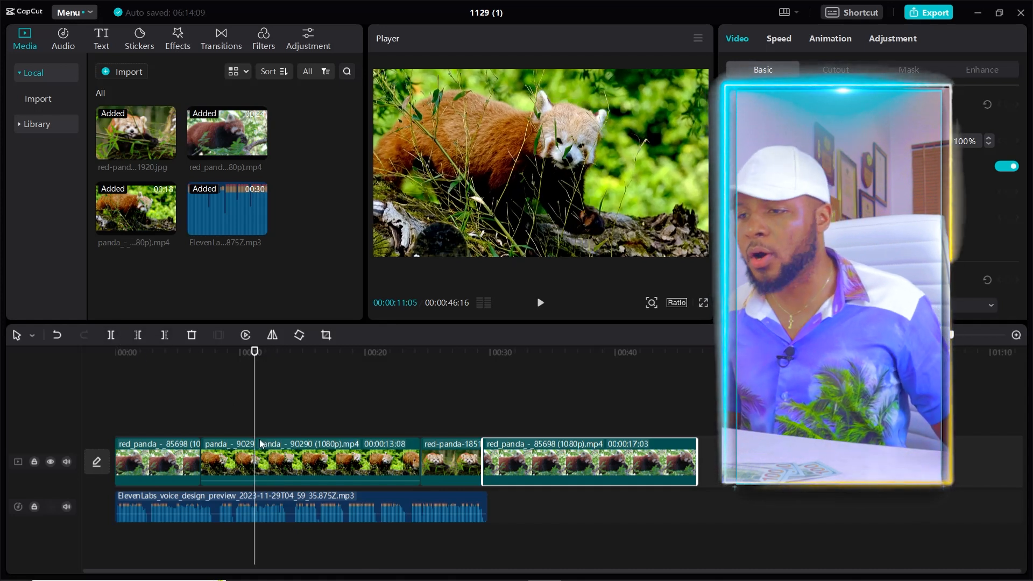
left_click_drag(289, 446, 562, 447)
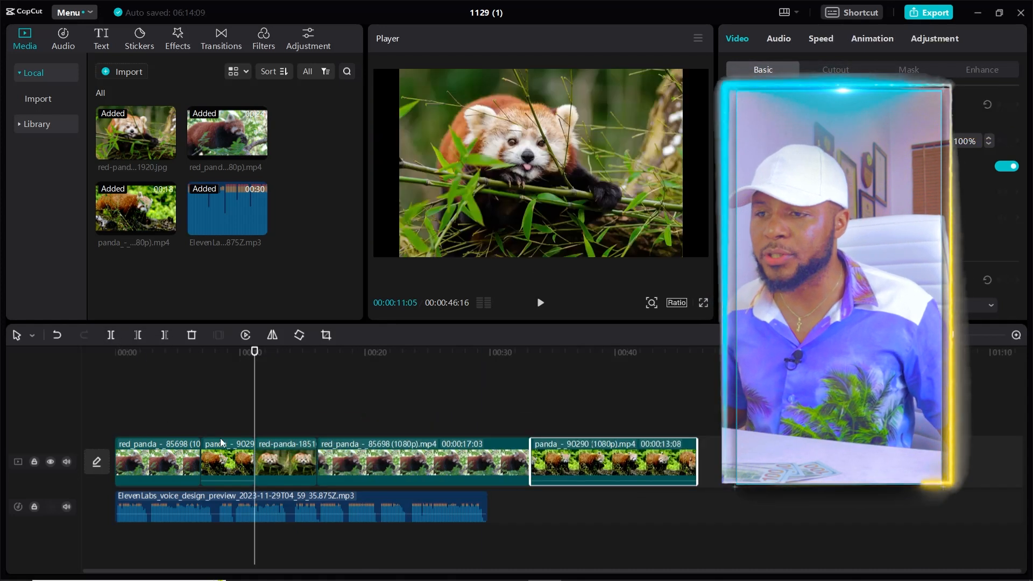
Shorten the opening clips so the visuals end together with the voiceover, and play back the start of the edit
mouse_move(203, 447)
left_mouse_down()
mouse_move(164, 447)
mouse_move(207, 451)
mouse_move(183, 451)
mouse_move(195, 451)
left_mouse_up()
left_click_drag(257, 466, 232, 466)
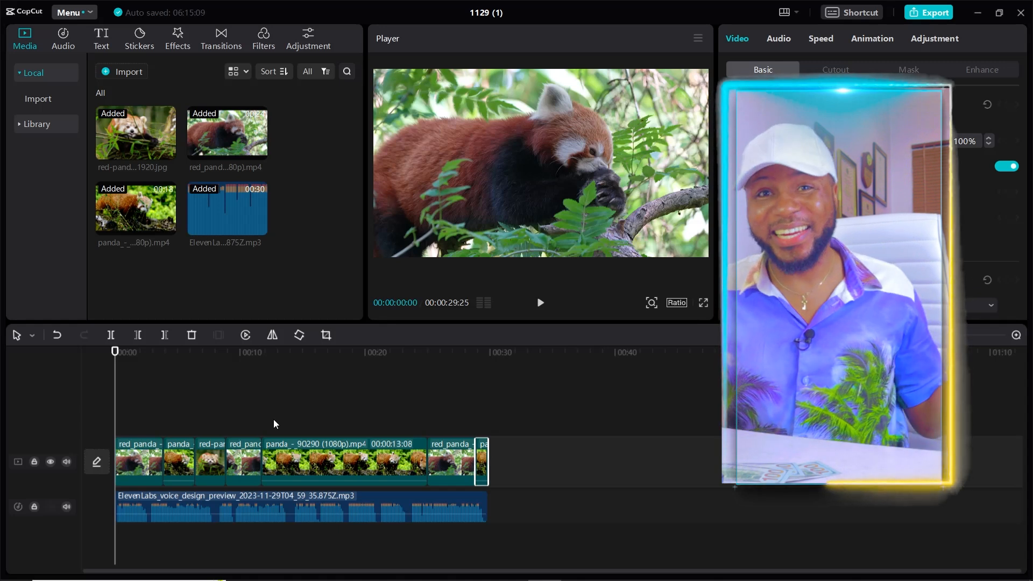
key("space")
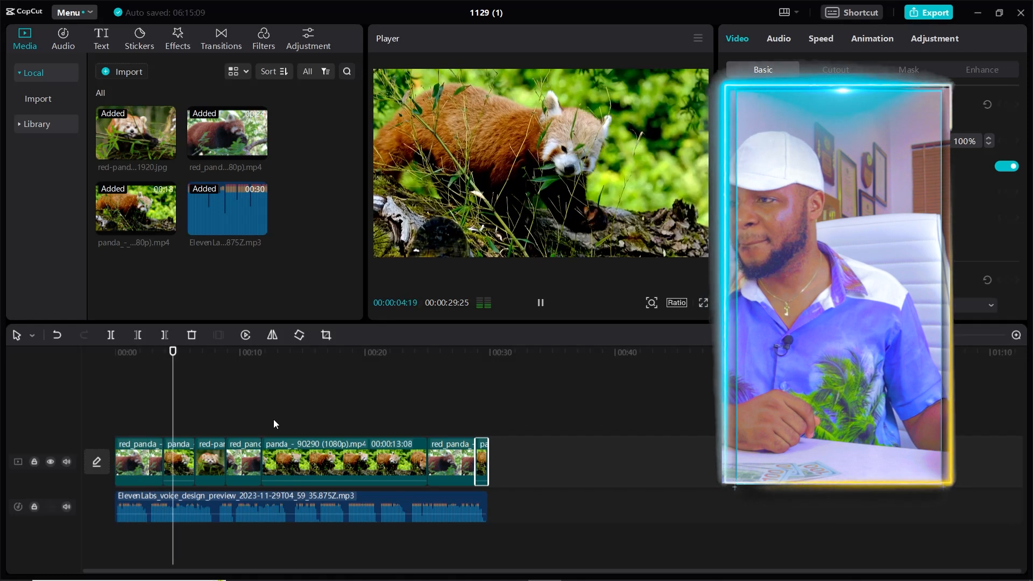
key("space")
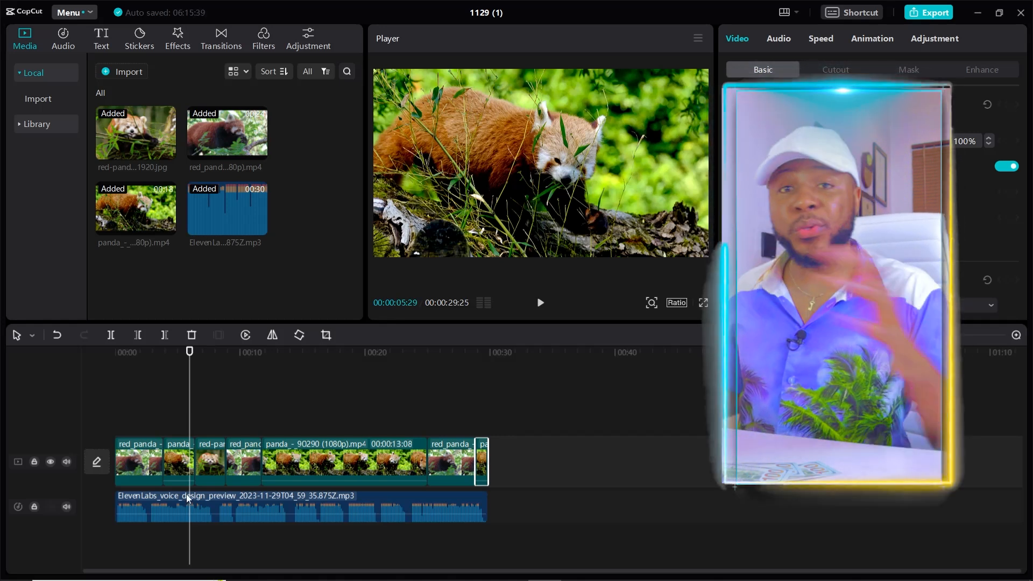
Select the voiceover and generate automatic captions from it in English
left_click(220, 499)
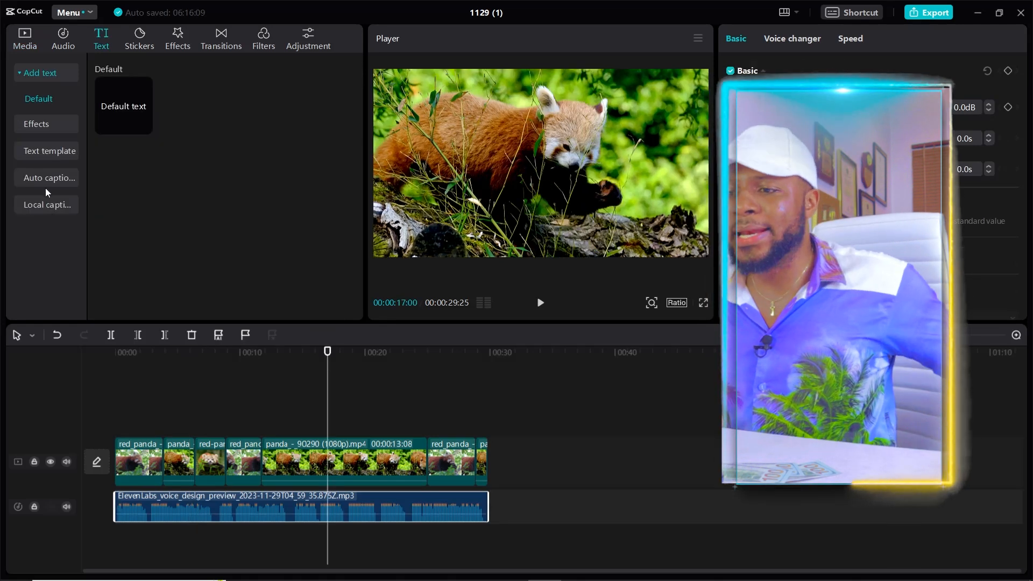
left_click(47, 178)
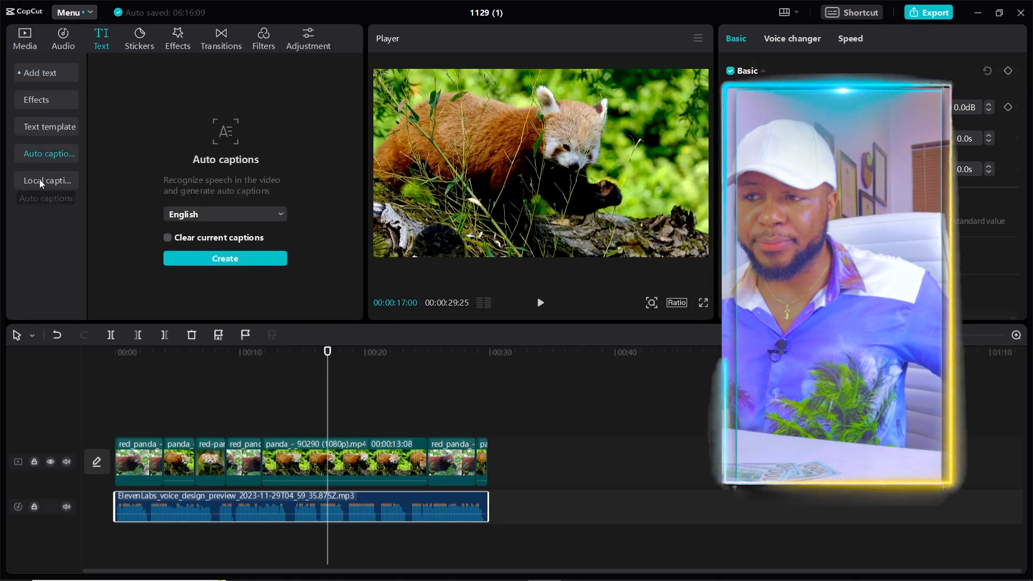
left_click(221, 214)
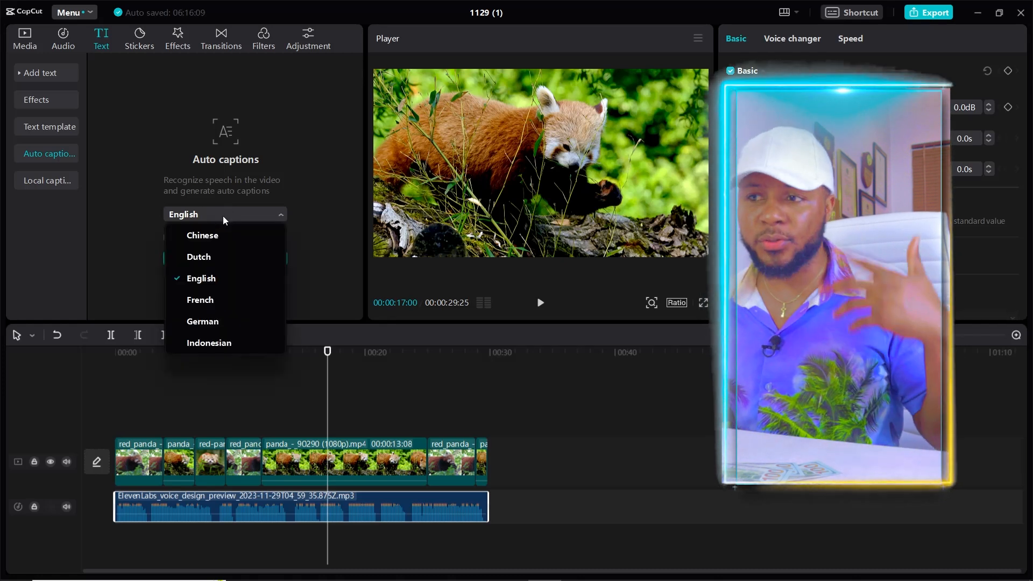
left_click(251, 174)
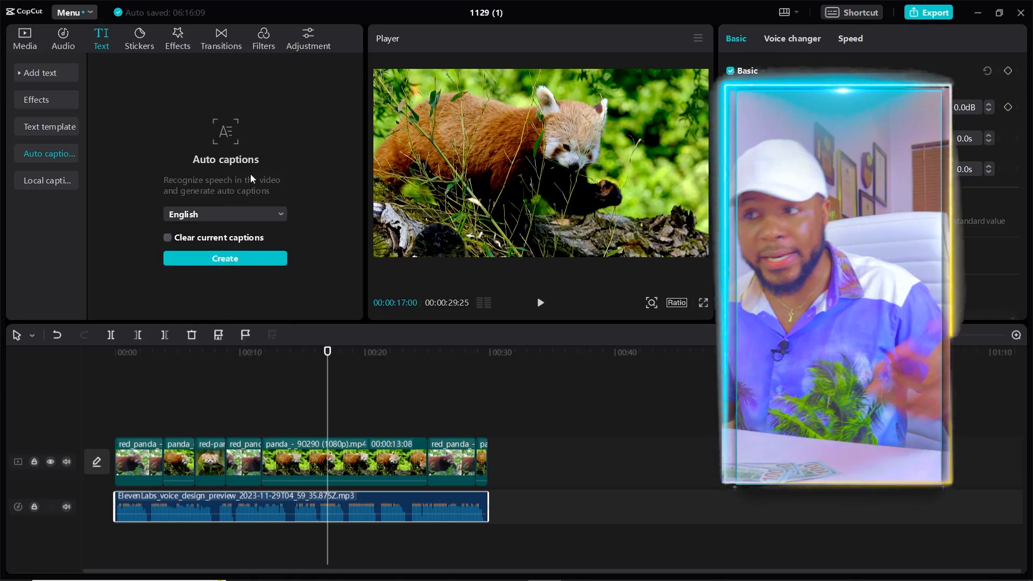
left_click(226, 260)
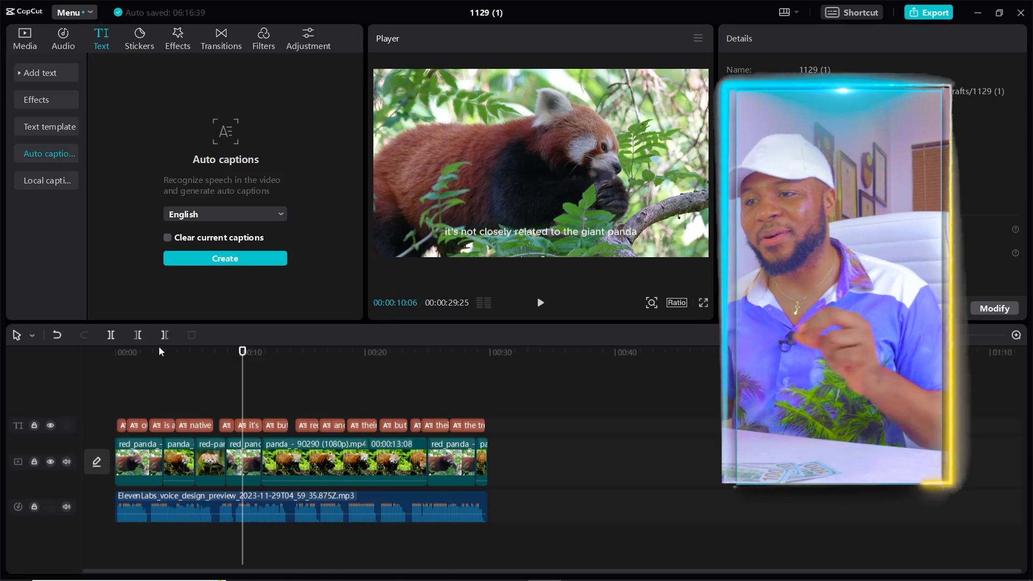
Return the playhead to the start and select all the generated captions for text editing
left_click(117, 352)
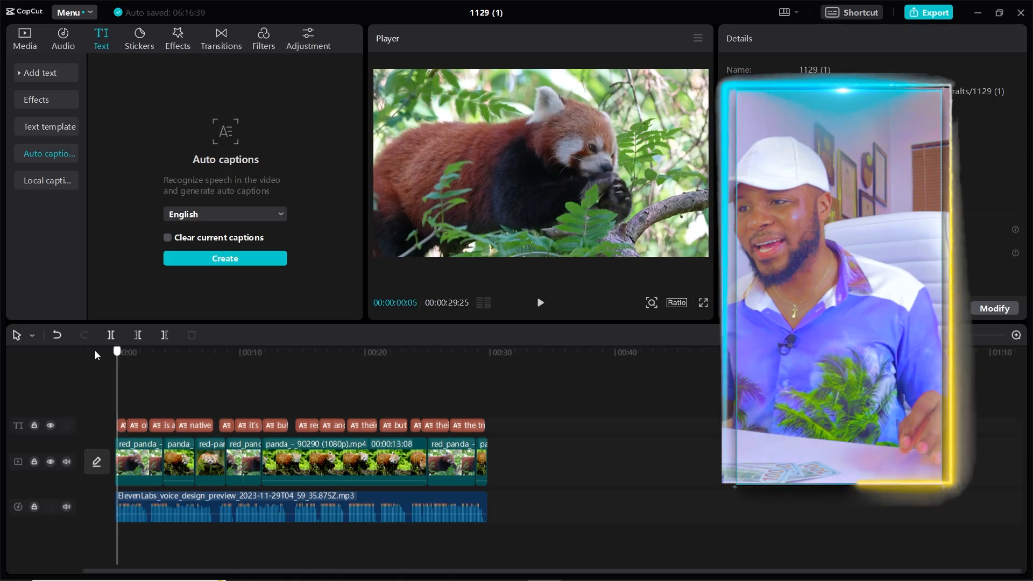
left_click_drag(117, 351, 101, 336)
left_click_drag(532, 412, 107, 431)
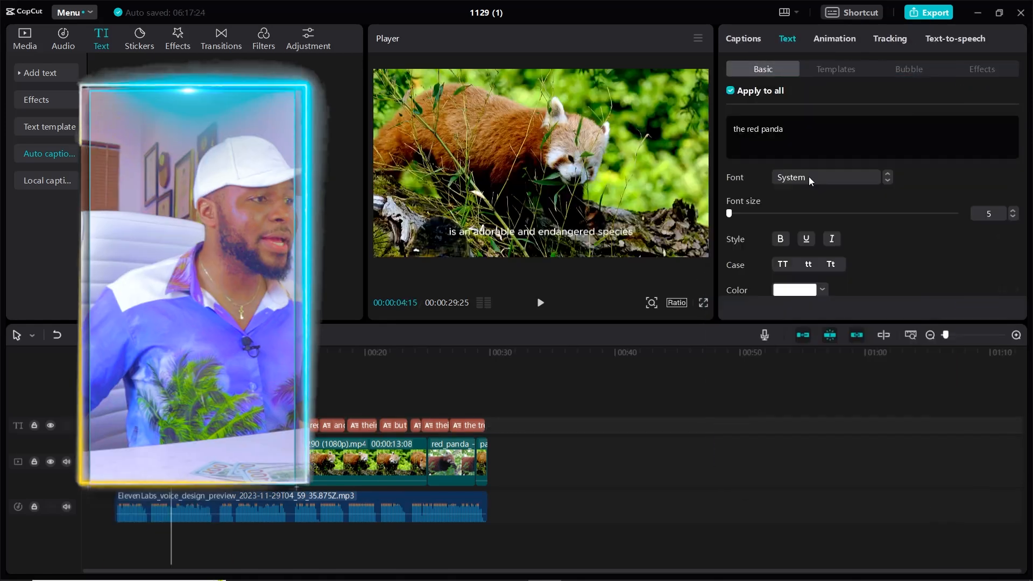
left_click(809, 178)
left_click(968, 172)
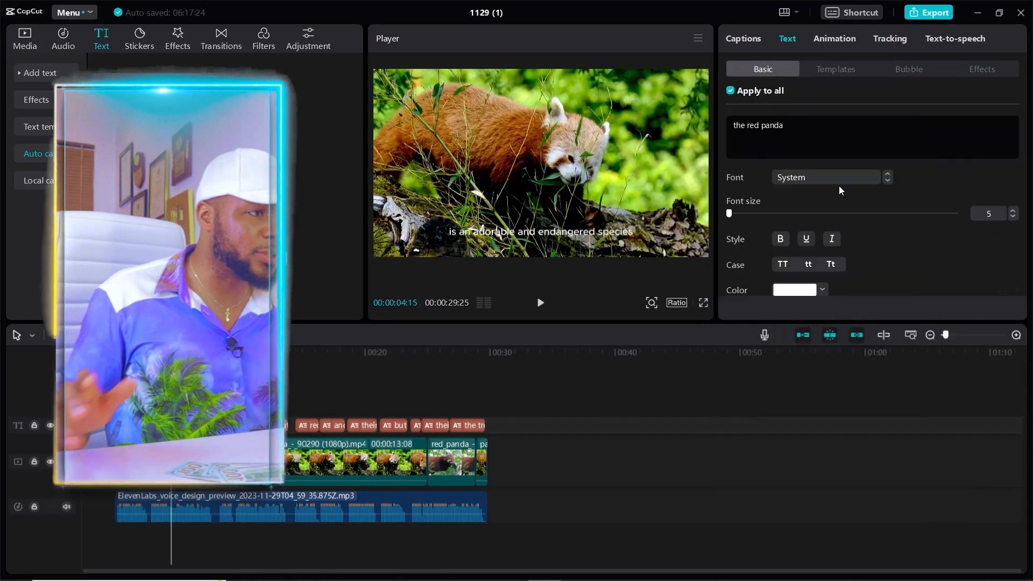
Check the caption entrance animations, return to the text settings and give all captions a black background
left_click(828, 39)
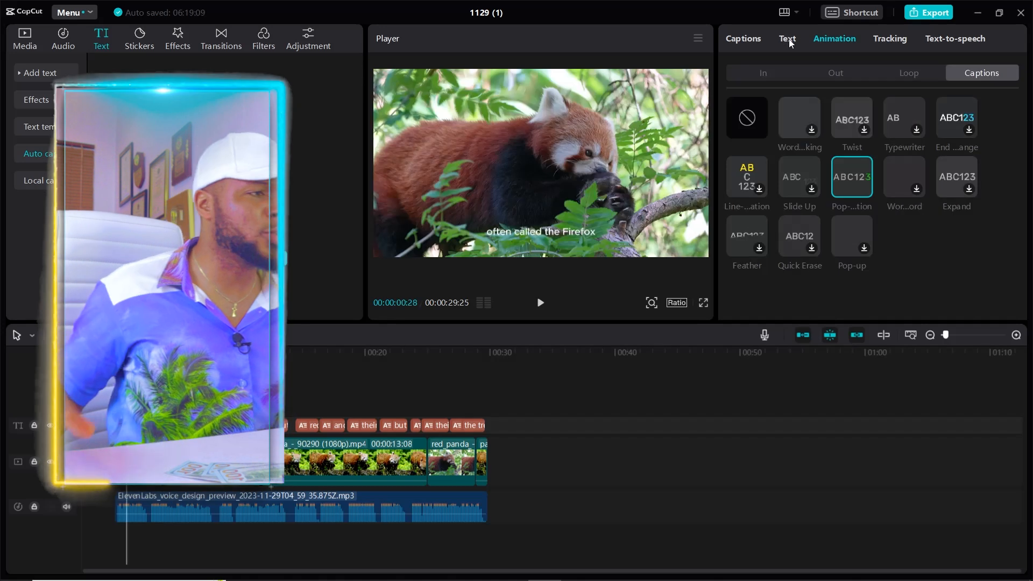
left_click(787, 39)
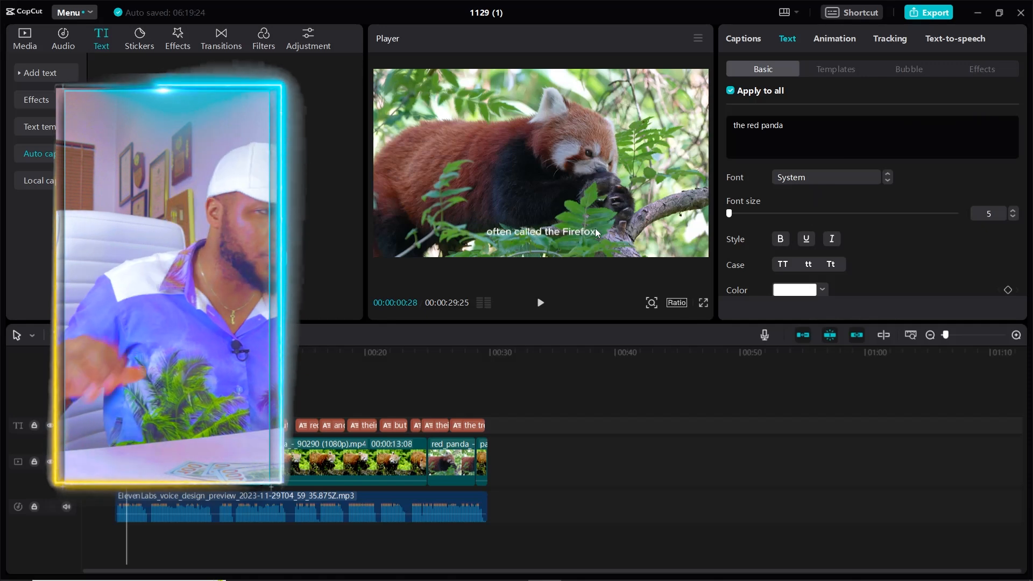
left_click_drag(1026, 119, 1013, 238)
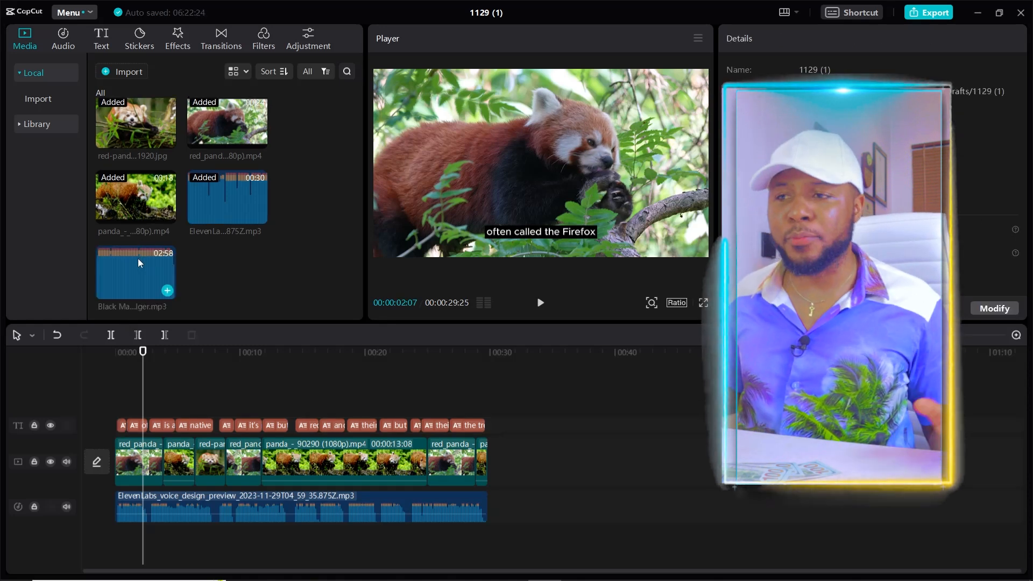
Add the "Black Mass" music track below the voiceover and cut off its excess so it ends with the voiceover
left_click_drag(138, 263, 114, 537)
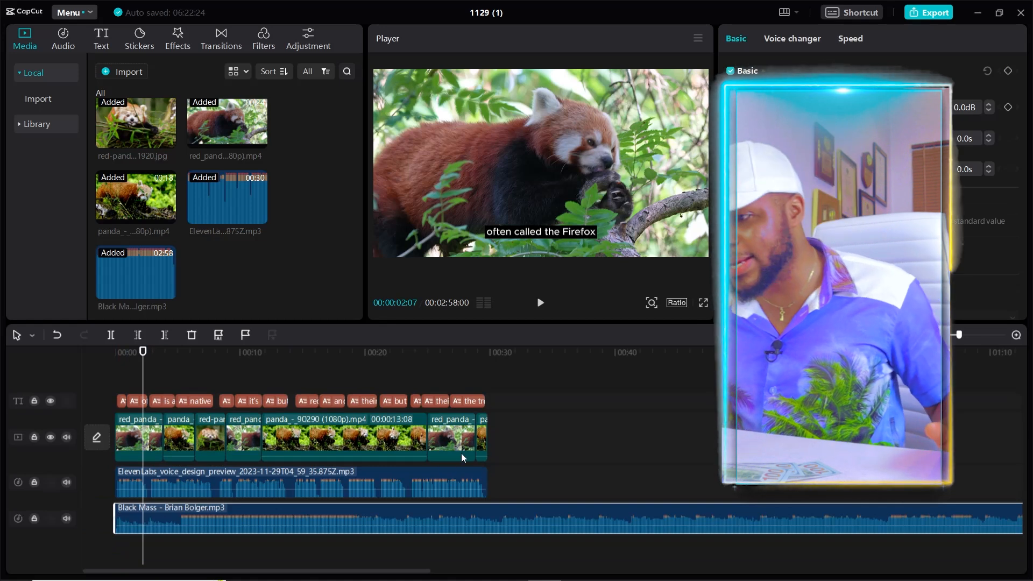
left_click(504, 353)
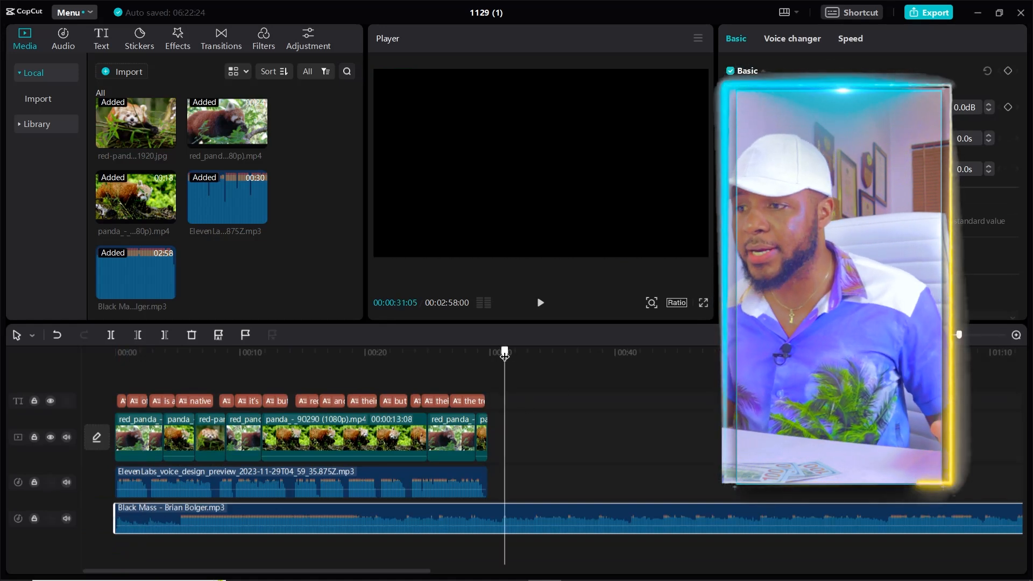
left_click(662, 517)
key("Delete")
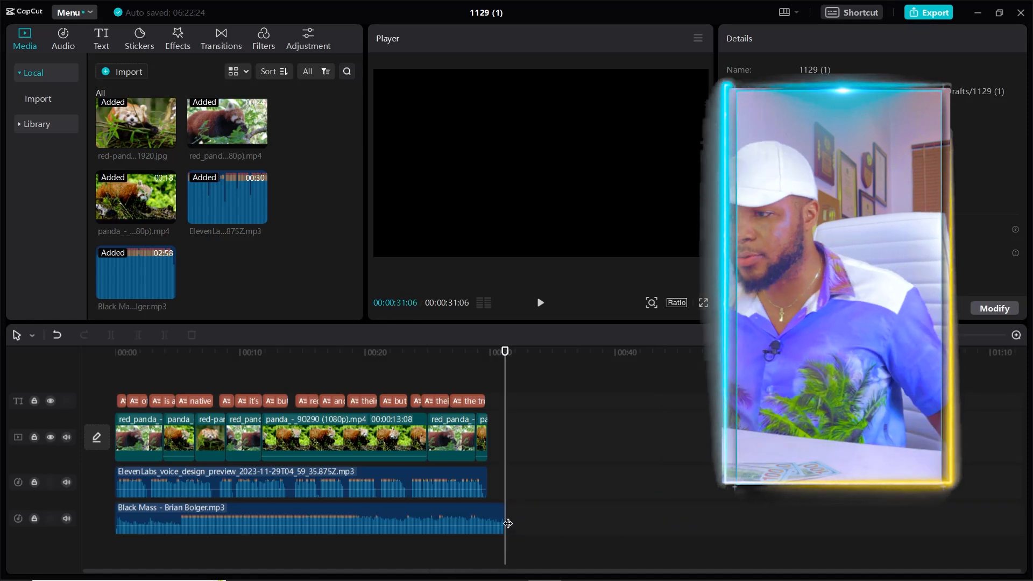
left_click_drag(491, 510, 487, 522)
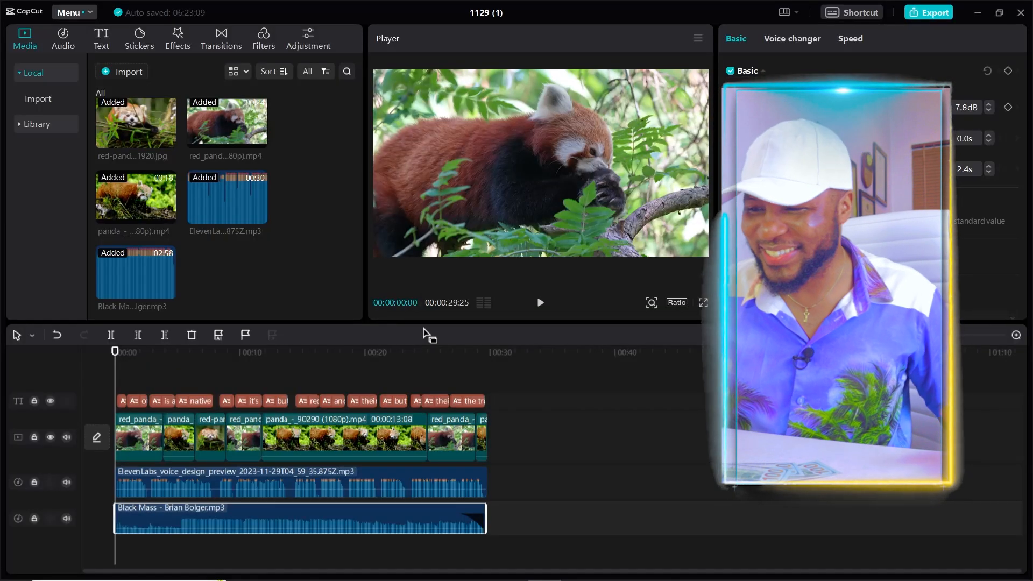
Preview the video, listen to its opening again with the music track muted, then return to the start and unmute the track
key("space")
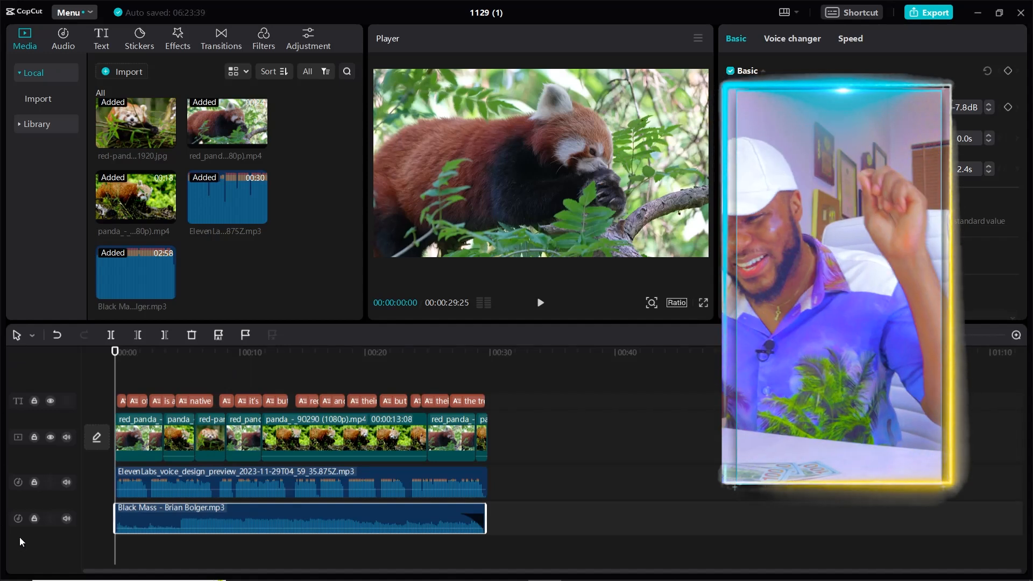
left_click(67, 518)
key("space")
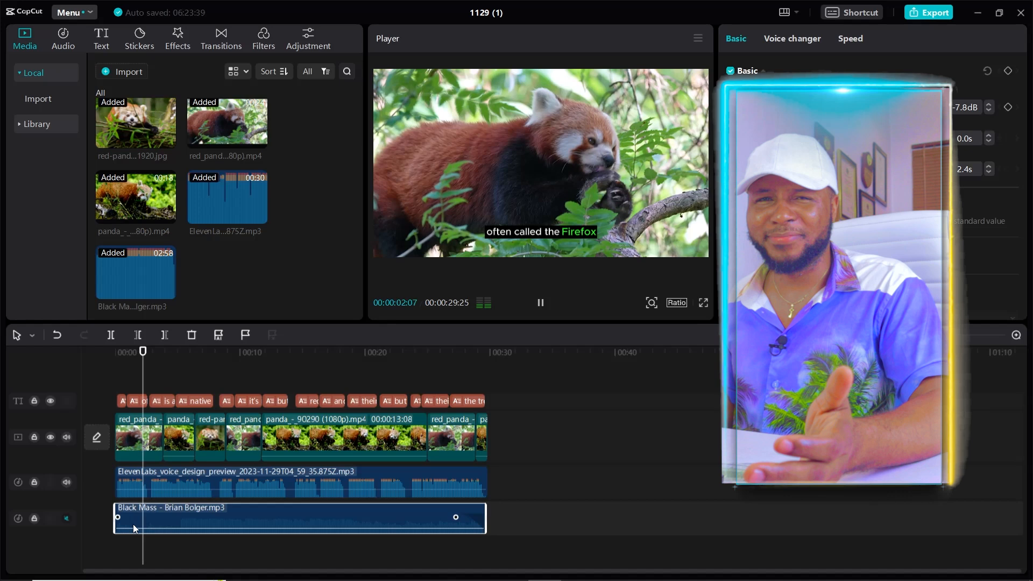
key("space")
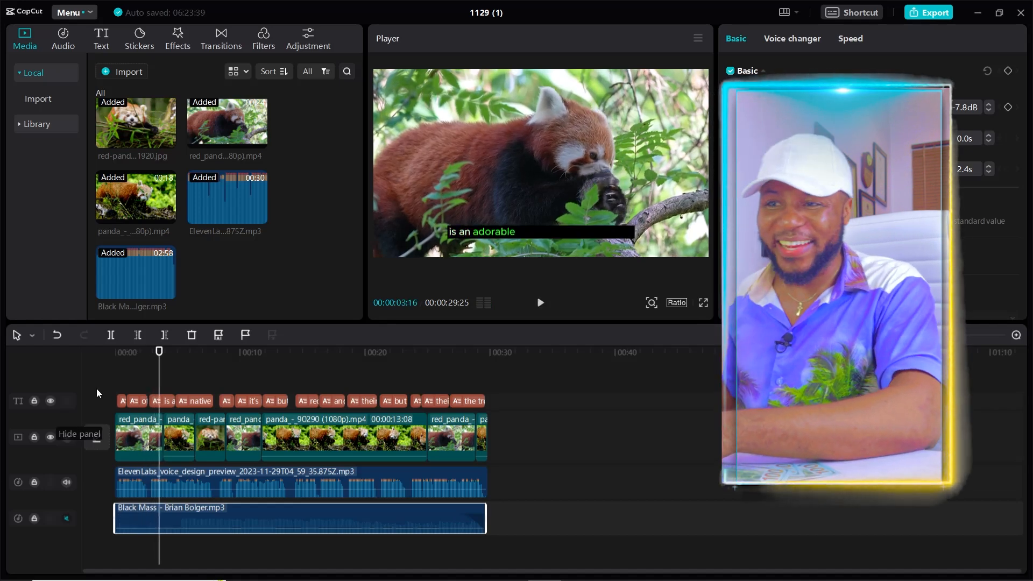
key("Home")
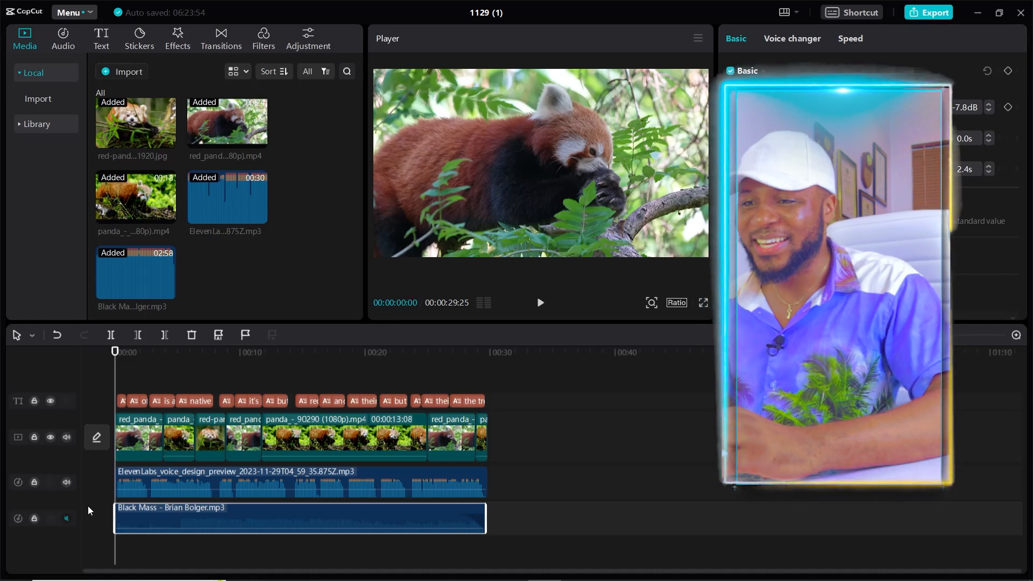
left_click(62, 521)
Play the whole video through with voiceover and music, and open the export settings
key("space")
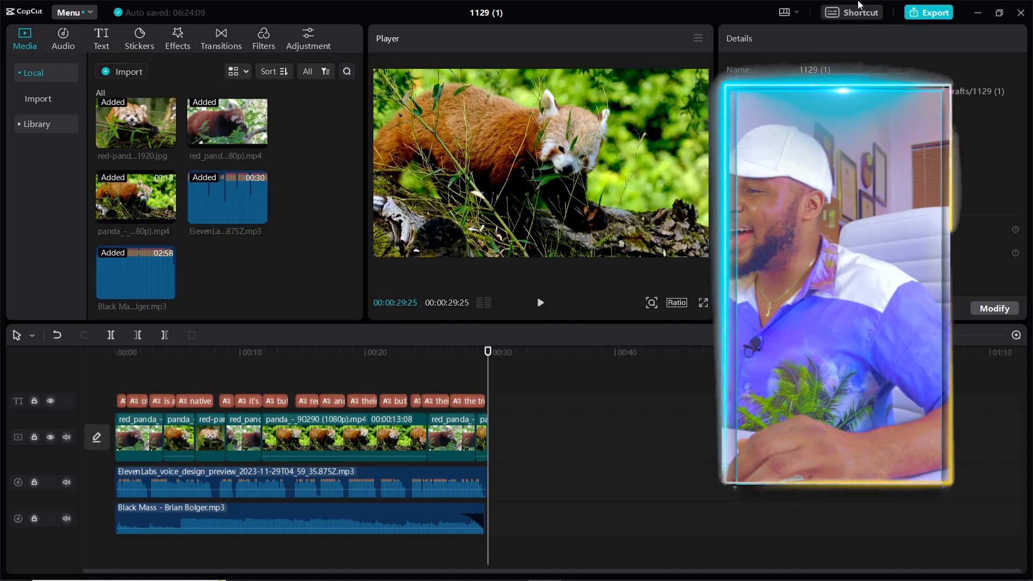
left_click(923, 16)
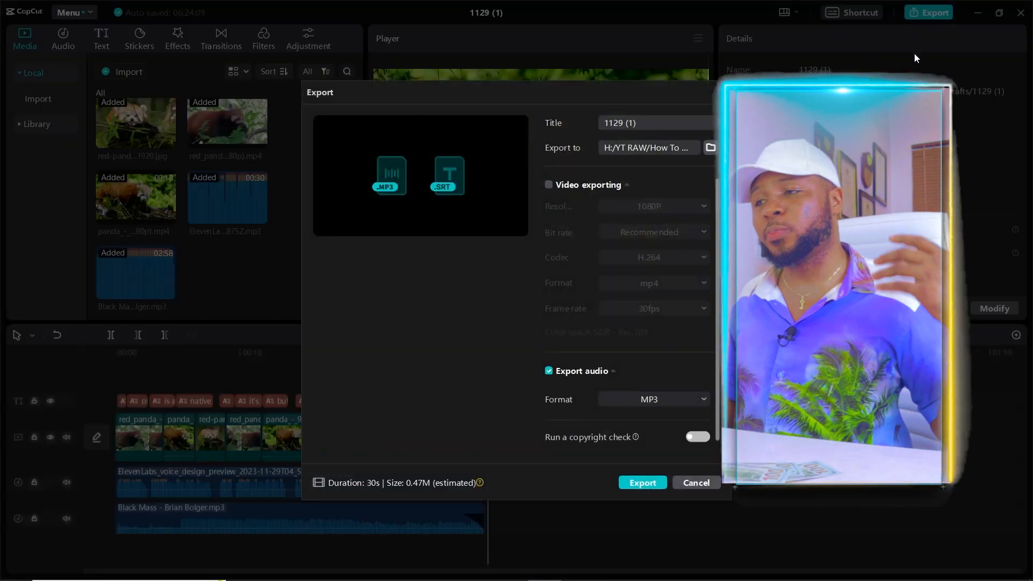